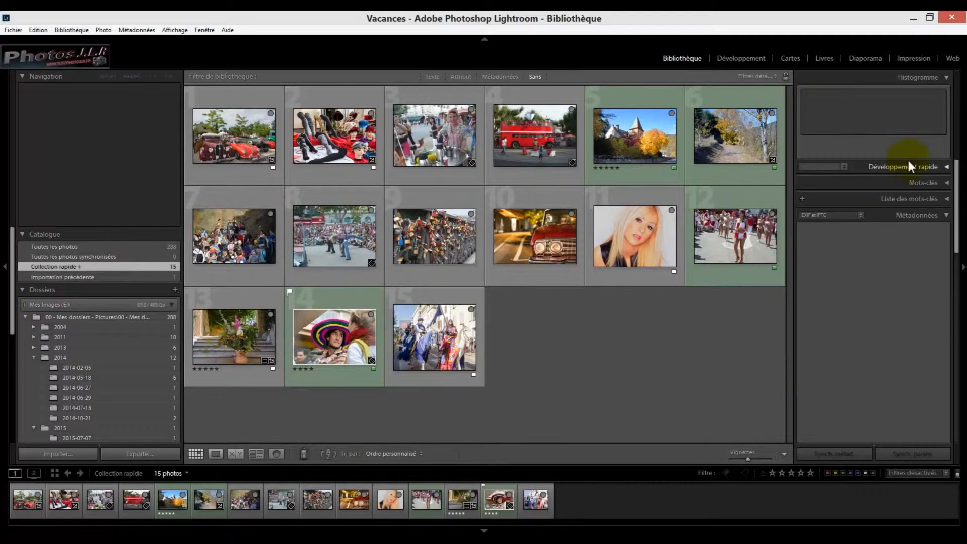
Step: Switch to the Web module and expand the list of layout styles
click(953, 60)
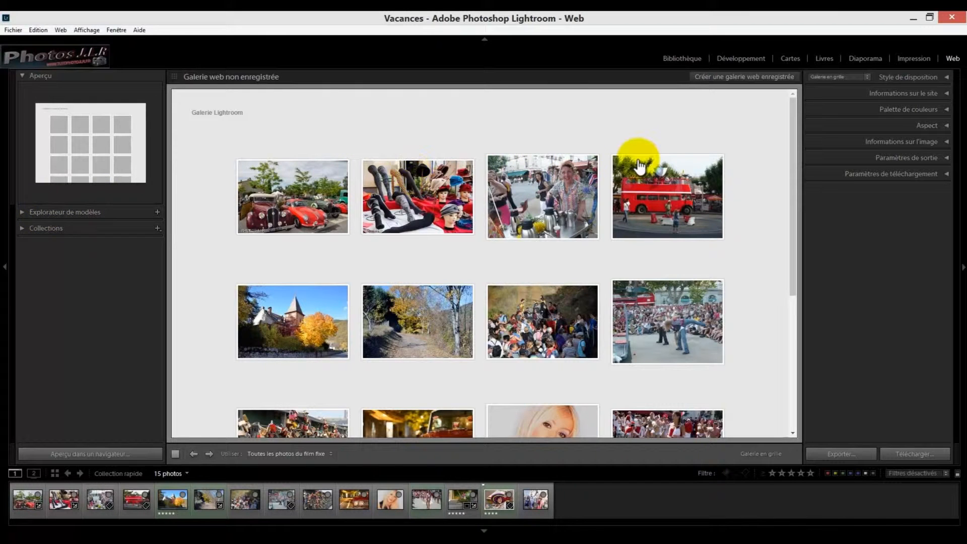
click(947, 77)
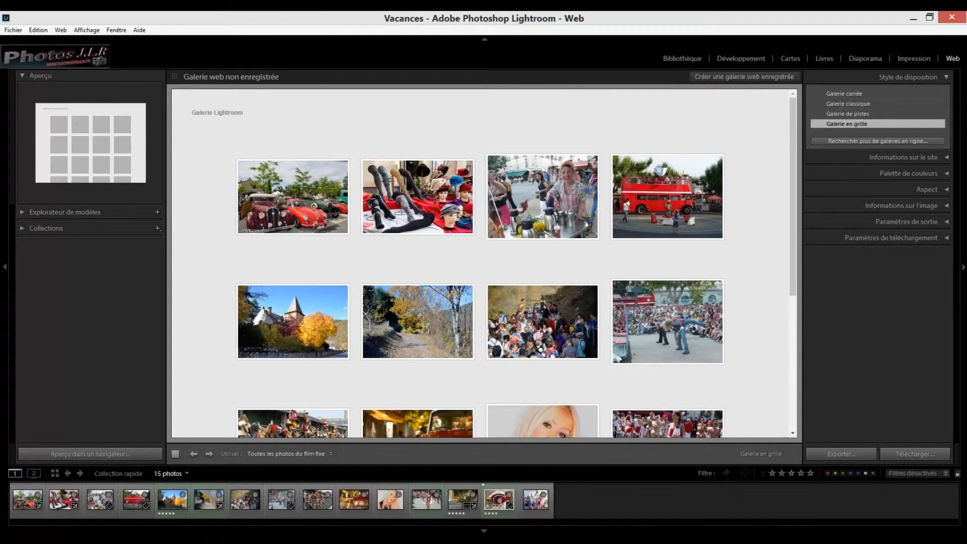
Step: Consult the reference image of the older Web module layout styles in Windows Photo Viewer, and close it
click(698, 540)
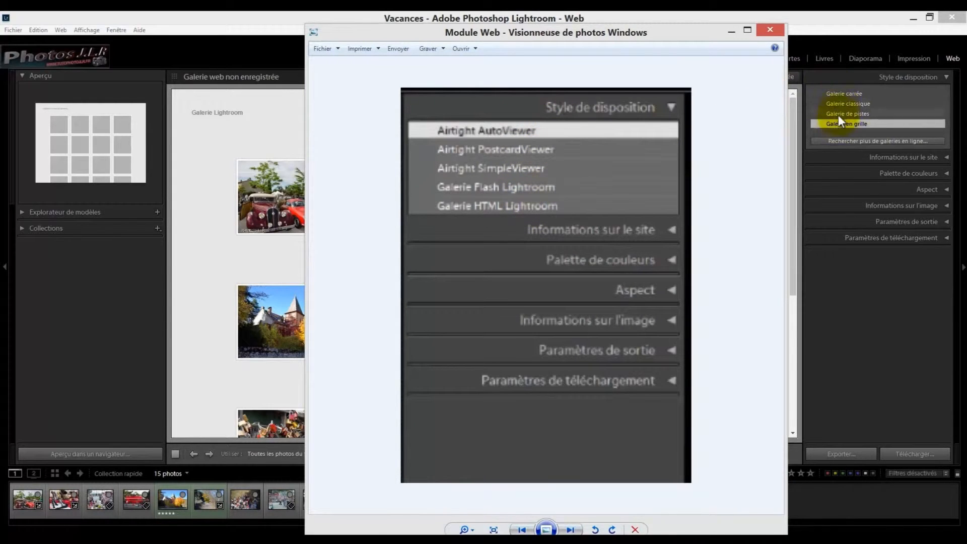
click(770, 31)
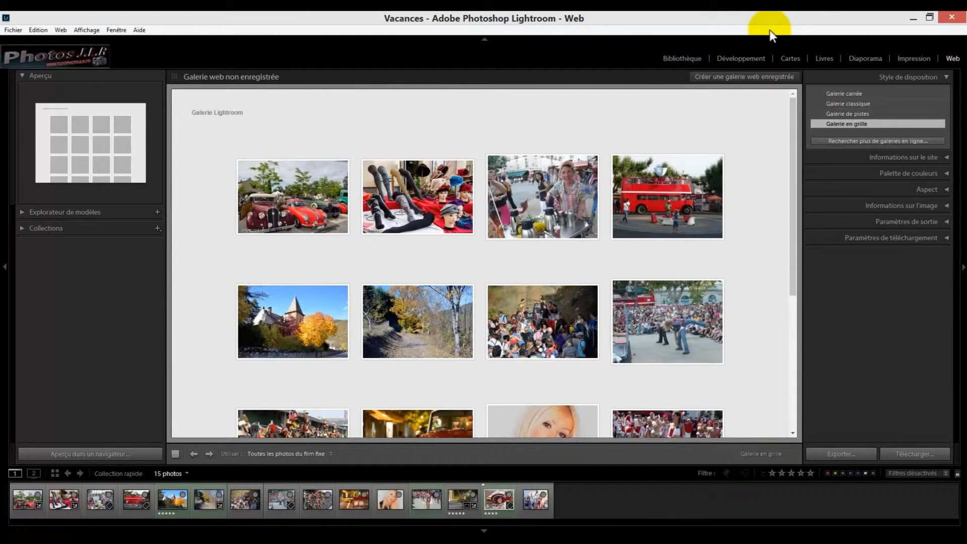
Step: Preview the layout styles Galerie en grille, Galerie classique, Galerie de pistes and Galerie carrée in turn
click(845, 123)
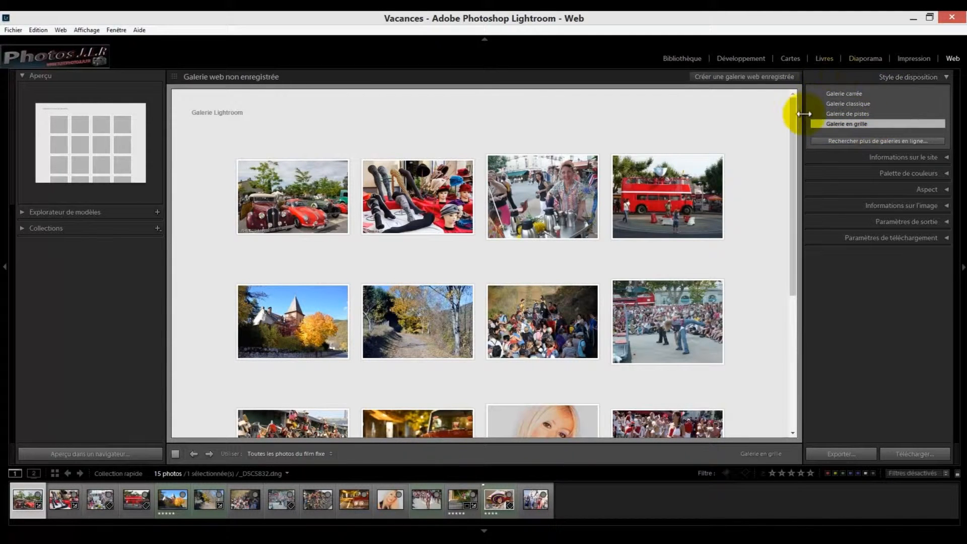
click(836, 103)
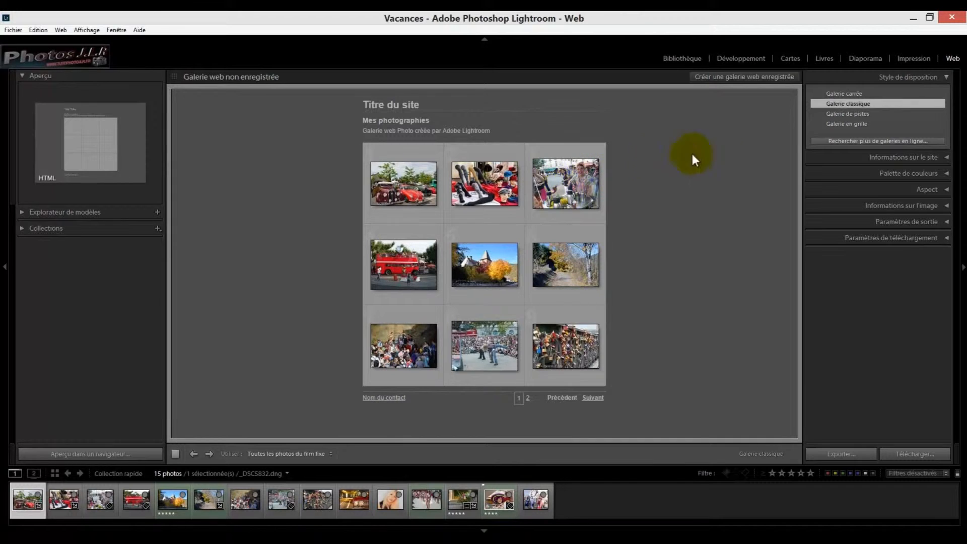
click(839, 114)
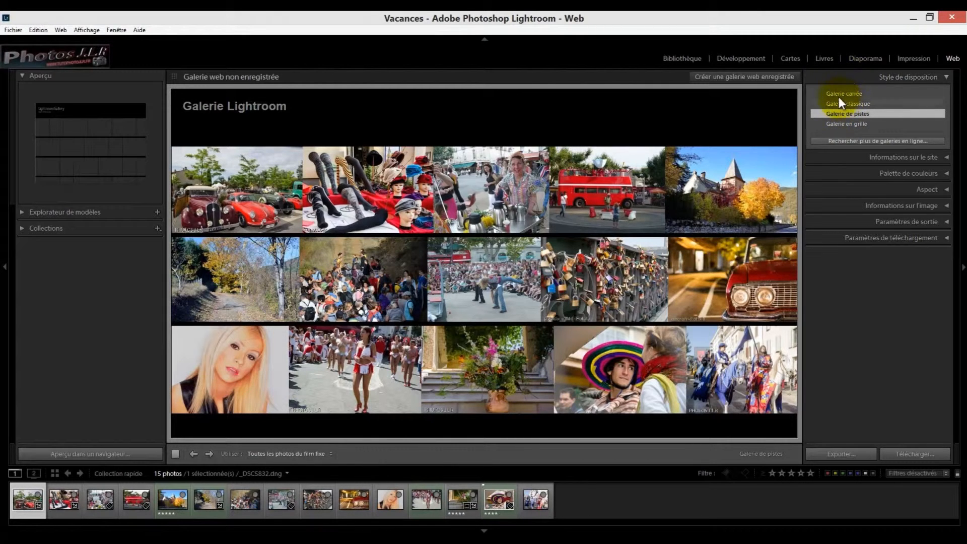
click(835, 92)
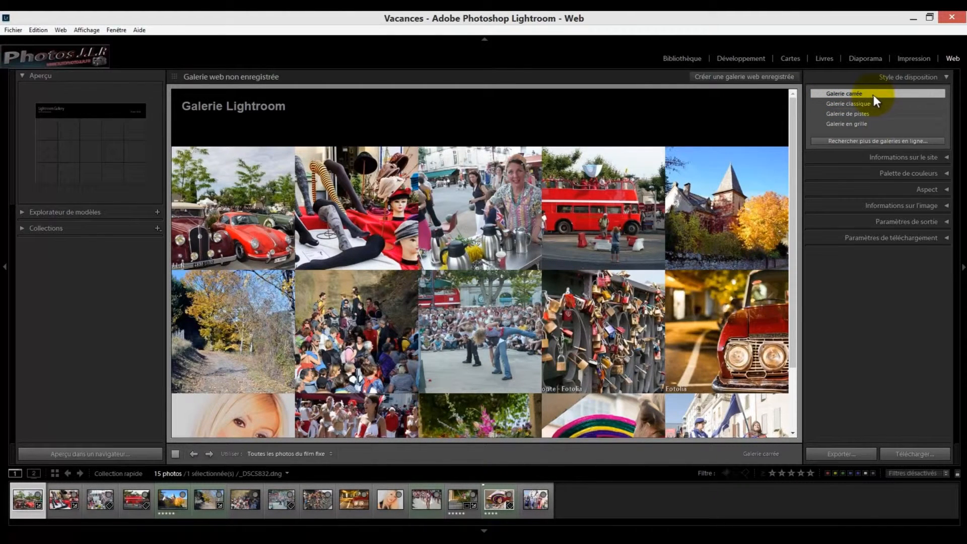
Step: Expand the template browser and preview the square gallery templates Claire and Simple
click(47, 213)
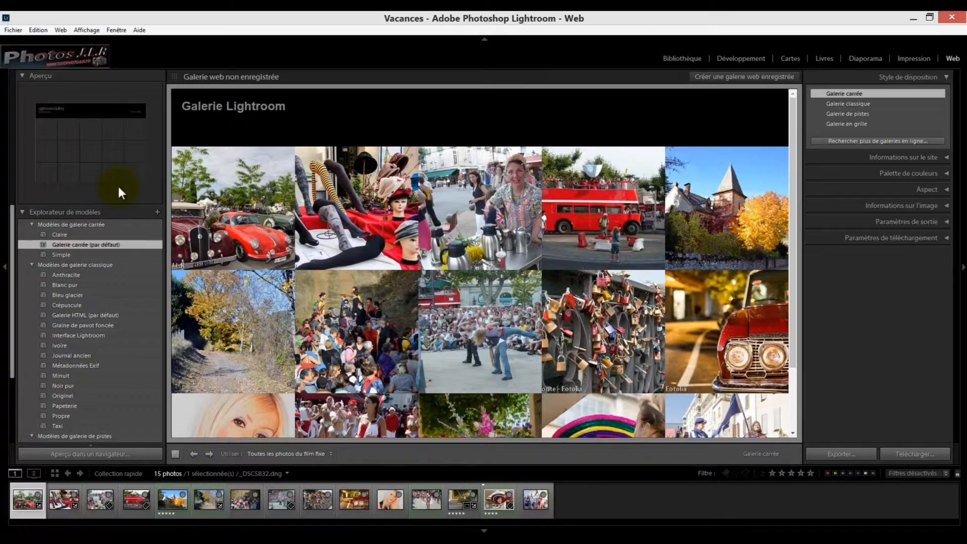
click(56, 235)
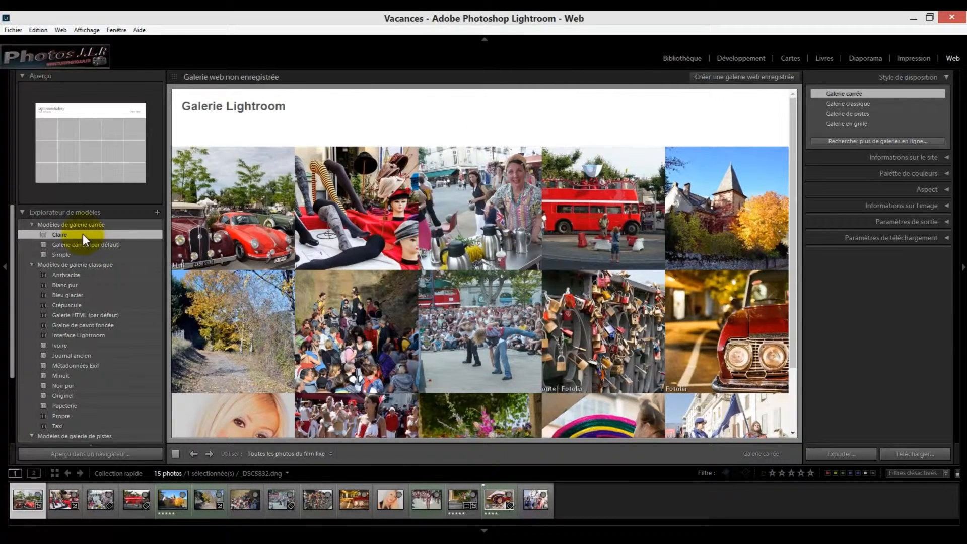
click(56, 255)
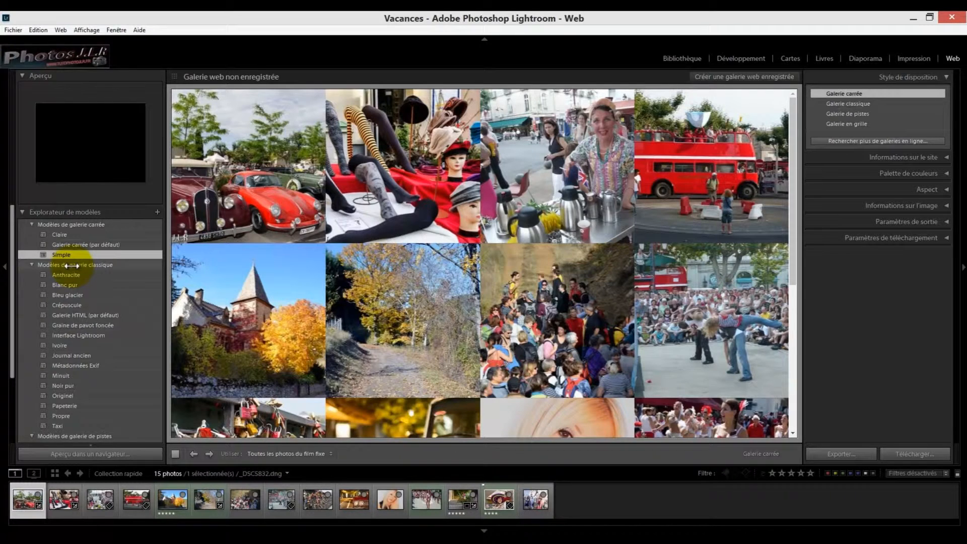
Step: Preview the default HTML gallery template, the default and Claire track gallery templates, and the default grid gallery template
click(81, 315)
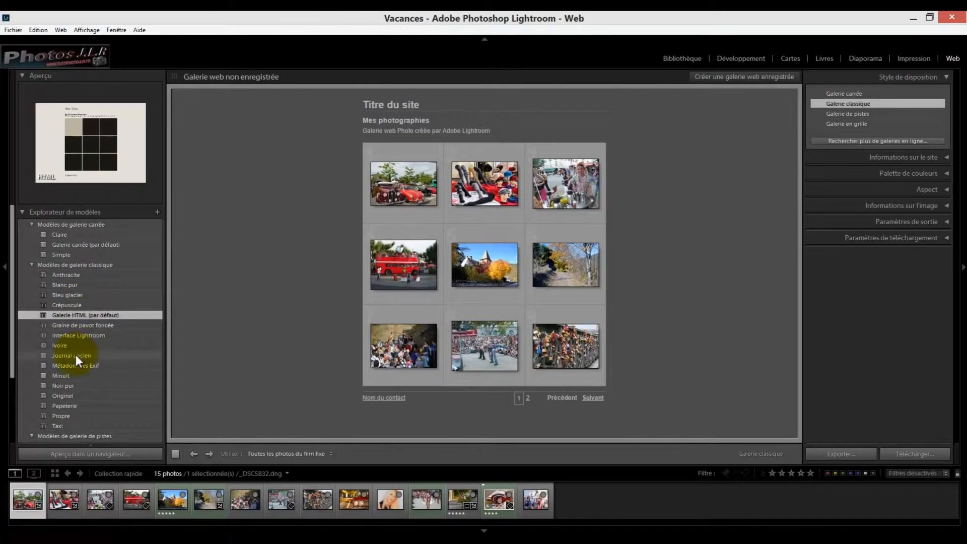
scroll(122, 340, down, 2)
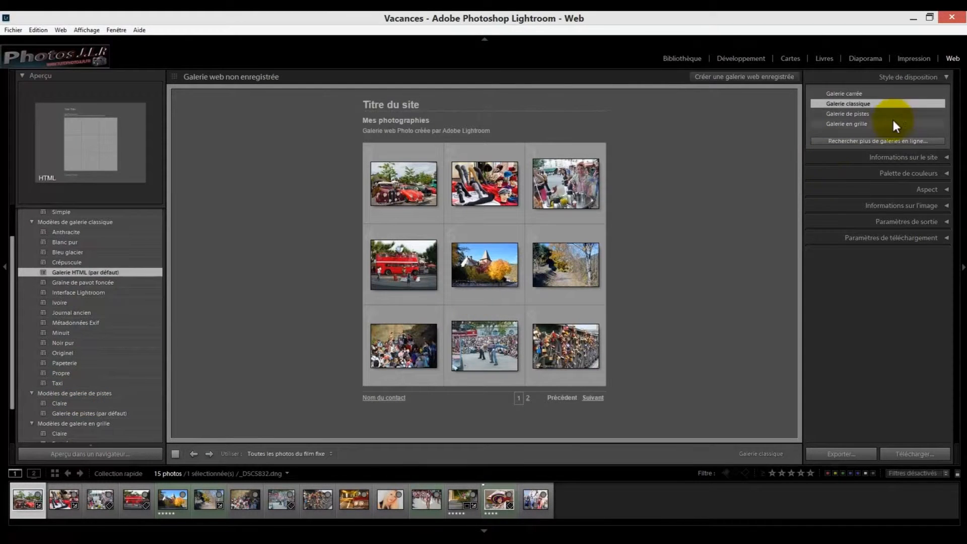
click(84, 414)
scroll(137, 363, down, 2)
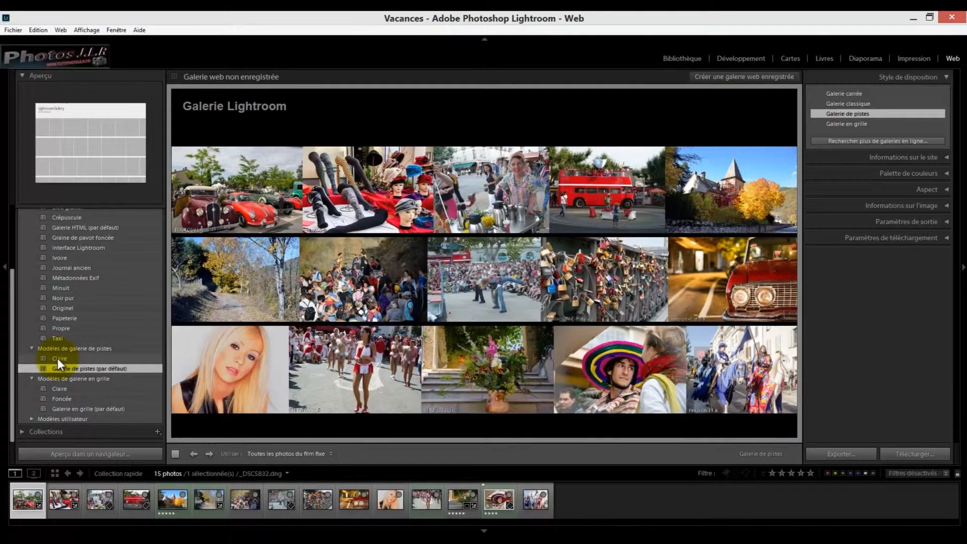
click(57, 359)
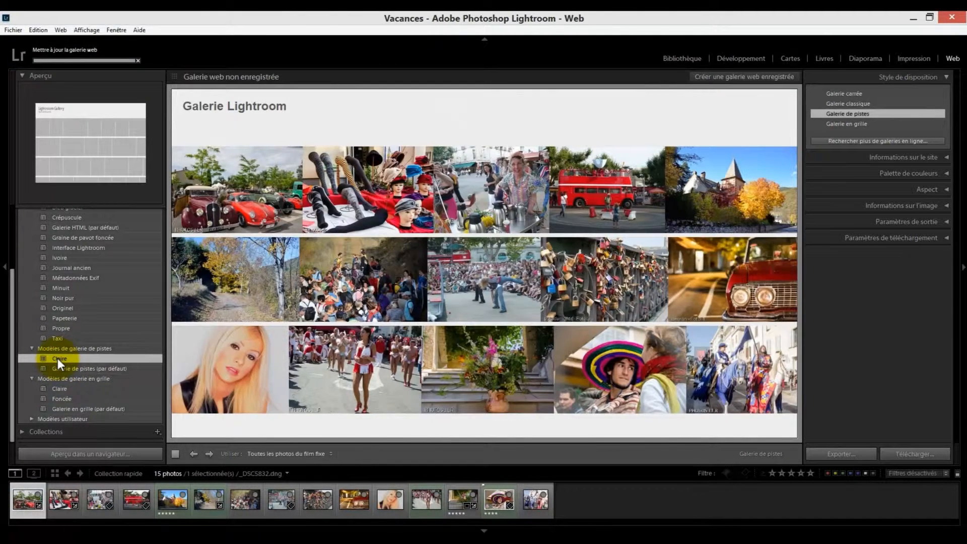
click(103, 409)
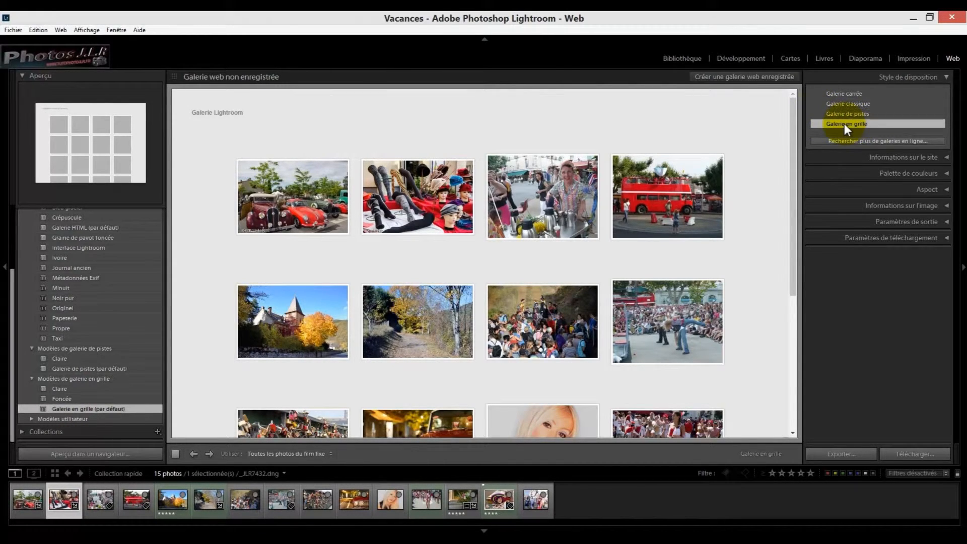
Step: Enlarge the vintage cars photo in the grid gallery and browse forward and backward through the neighbouring photos
click(289, 193)
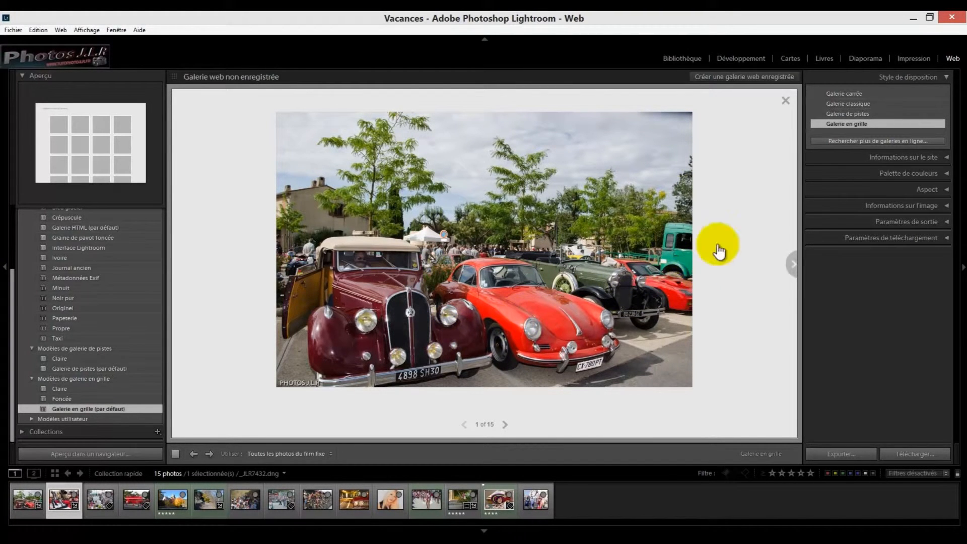
click(505, 427)
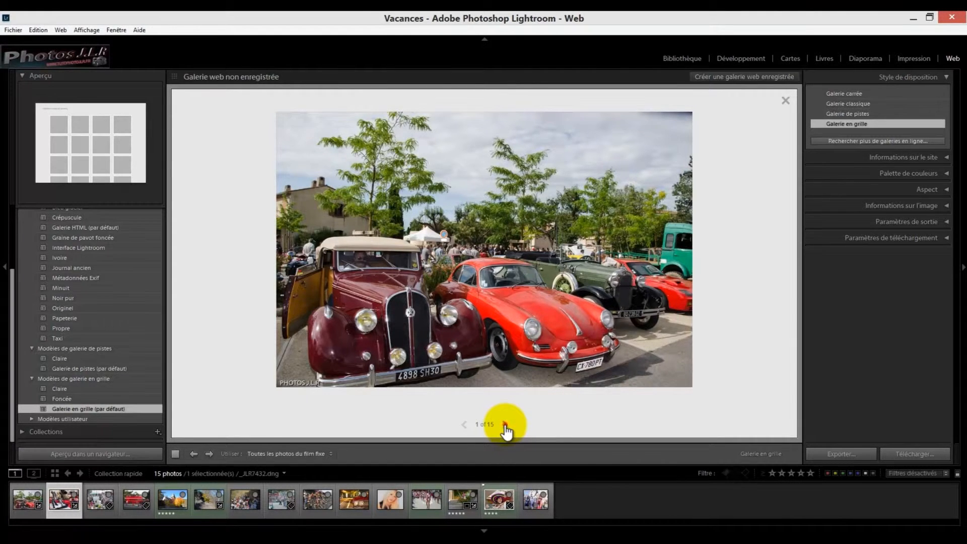
click(505, 426)
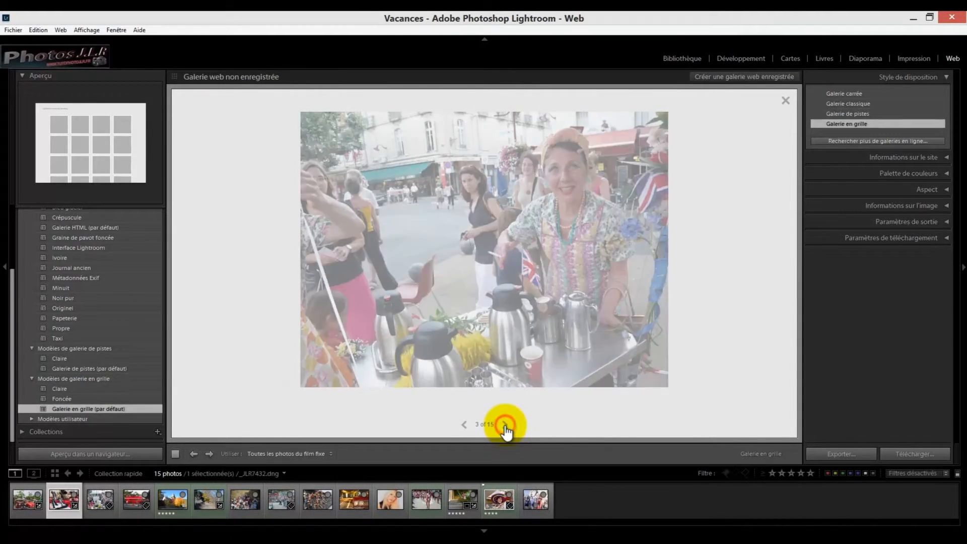
click(504, 426)
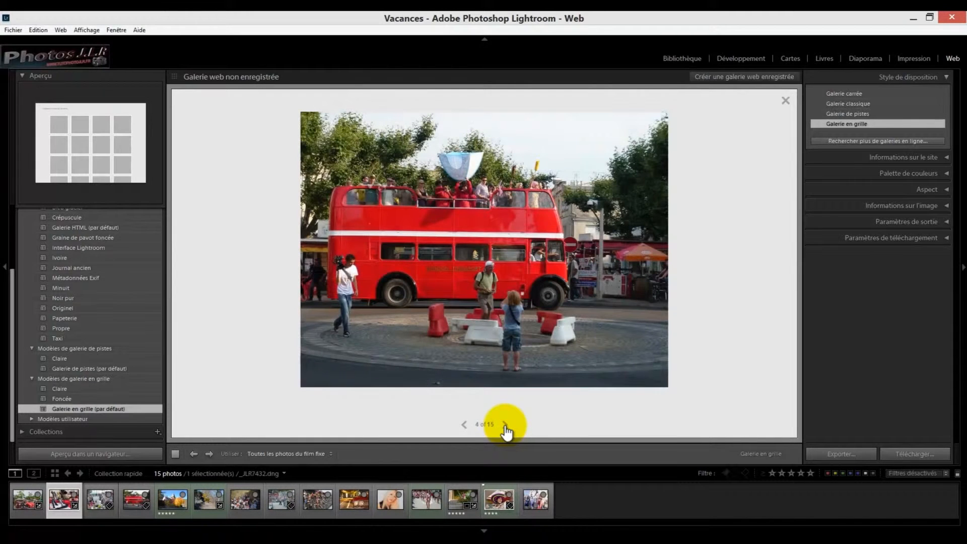
click(464, 426)
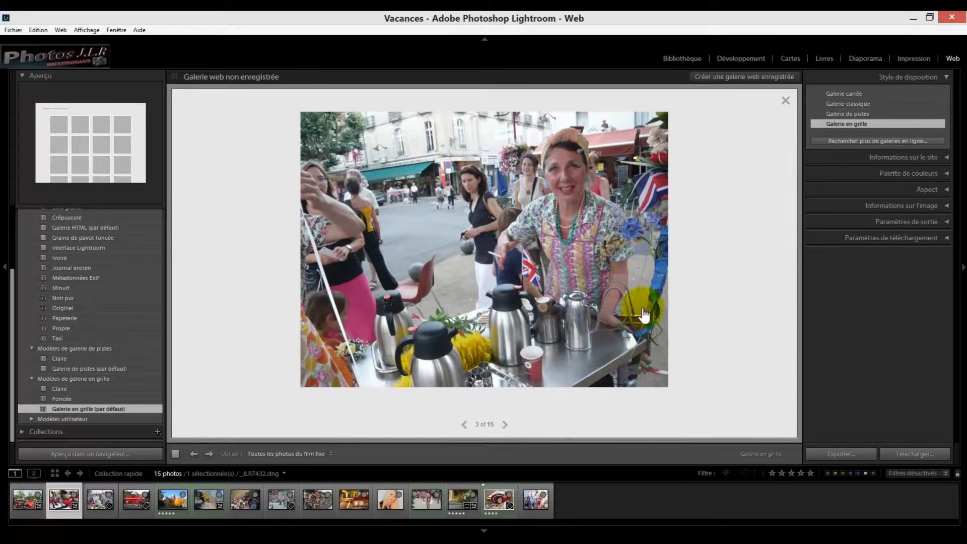
click(791, 267)
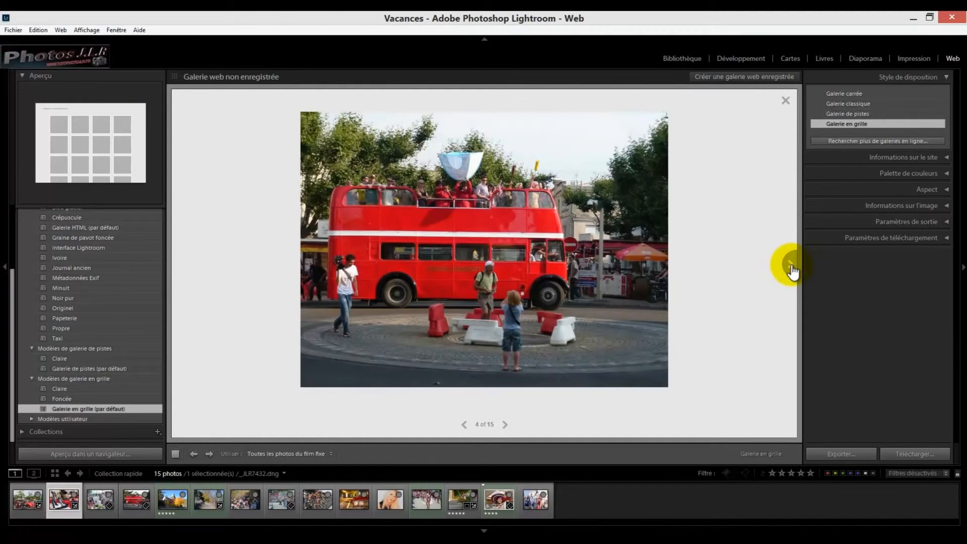
click(791, 267)
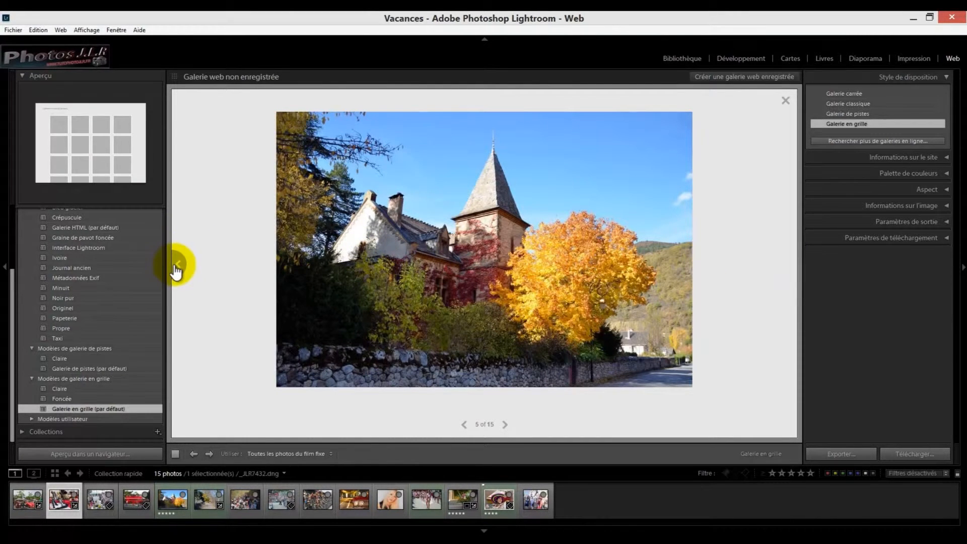
click(178, 268)
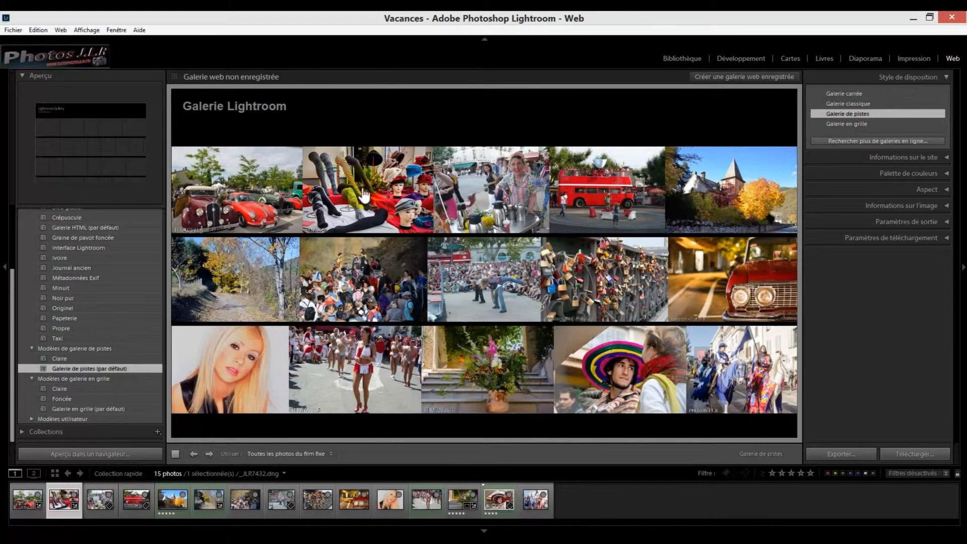
Step: In the Galerie de pistes layout, enlarge the street performers photo, browse forward through the photos, and return to the gallery
click(468, 274)
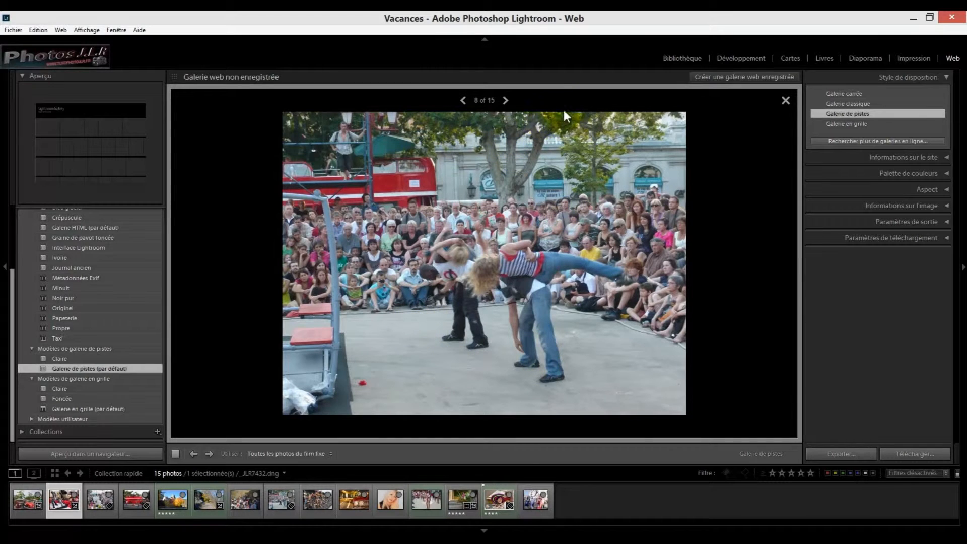
click(506, 101)
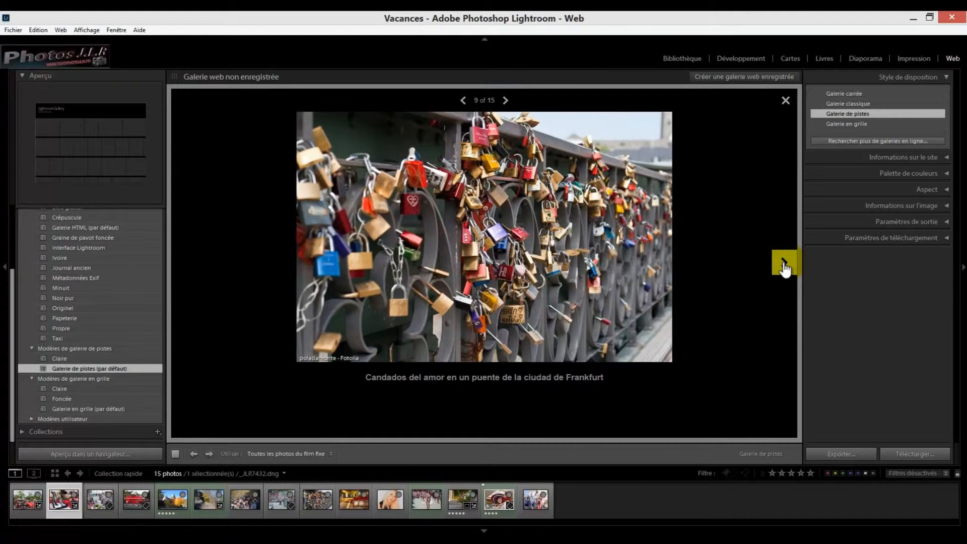
click(784, 264)
click(784, 265)
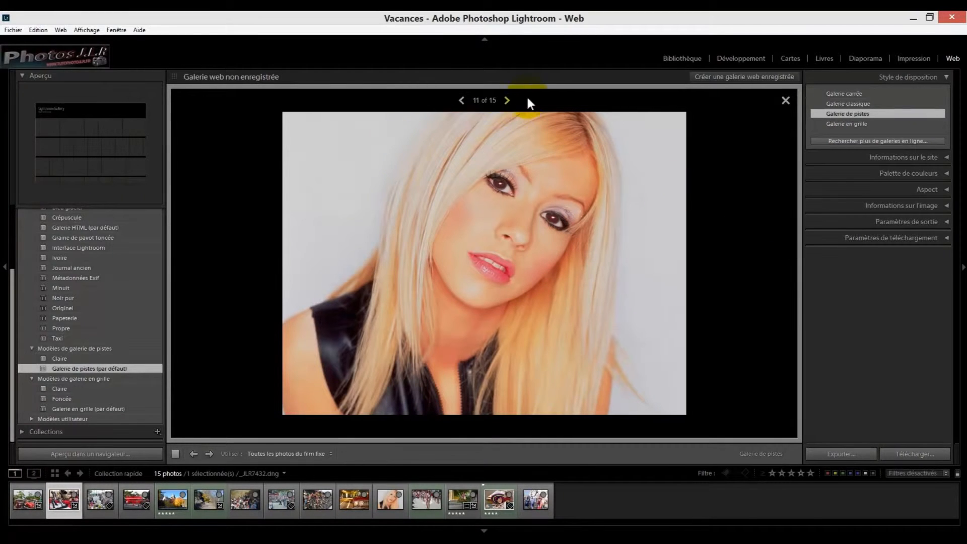
click(785, 101)
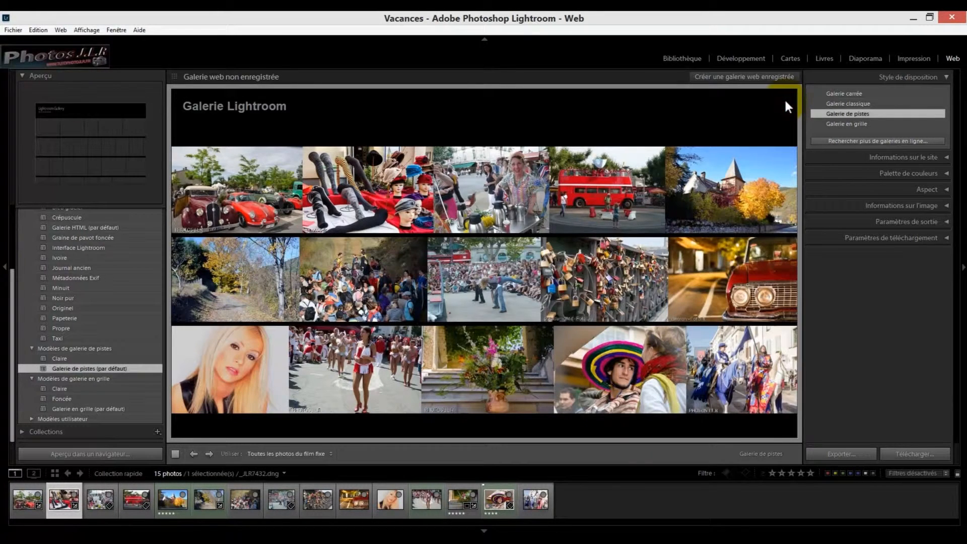
Step: Apply the Galerie classique layout, enlarge the photo of the house with the pointed tower, and browse to the following photos
click(854, 94)
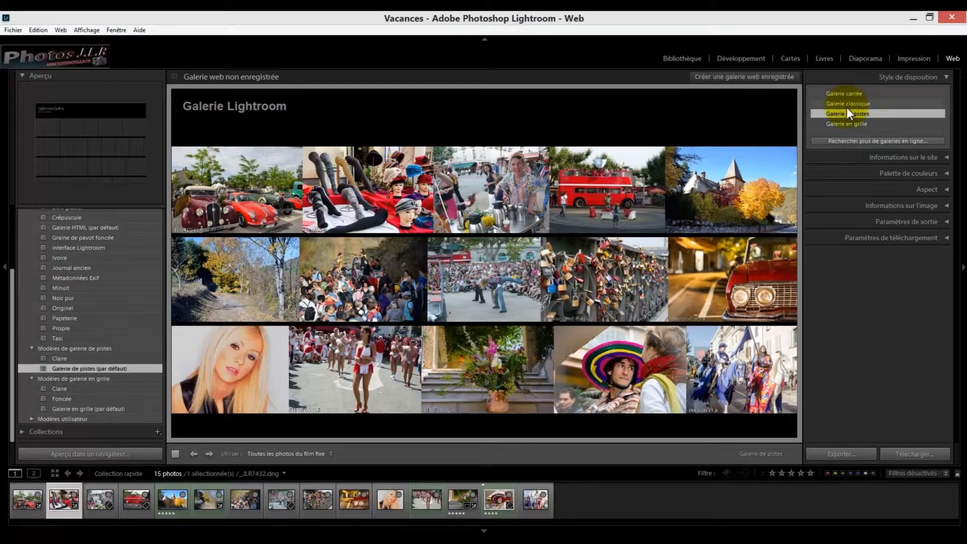
click(843, 103)
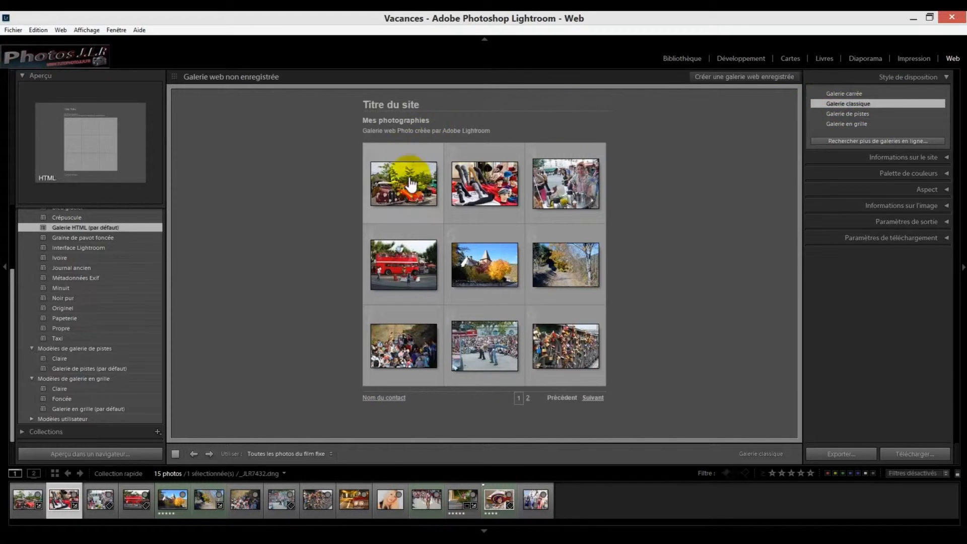
click(486, 269)
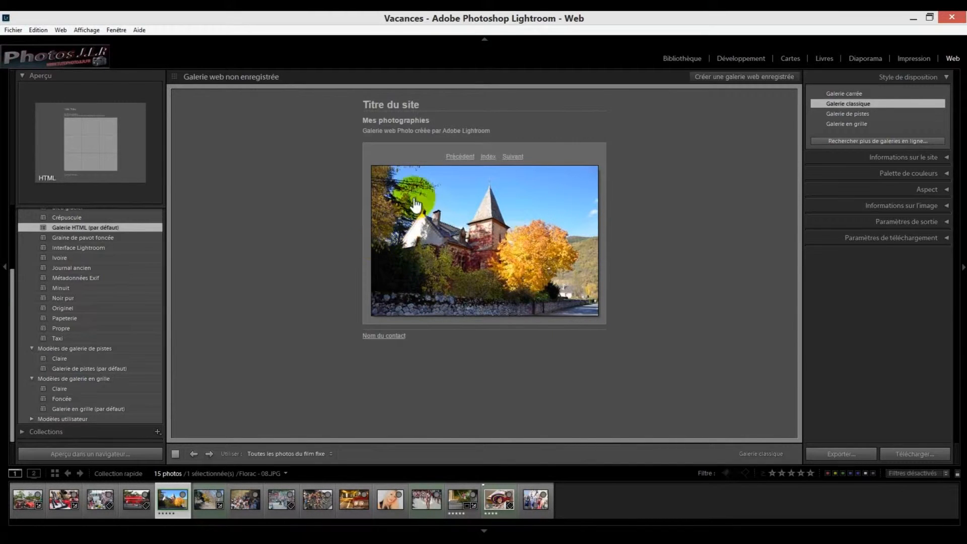
click(514, 161)
click(515, 160)
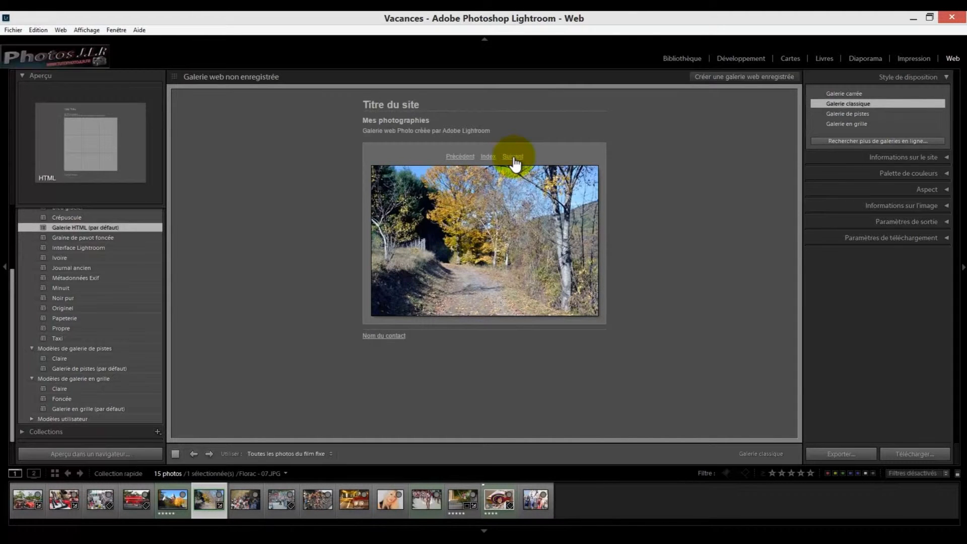
click(515, 160)
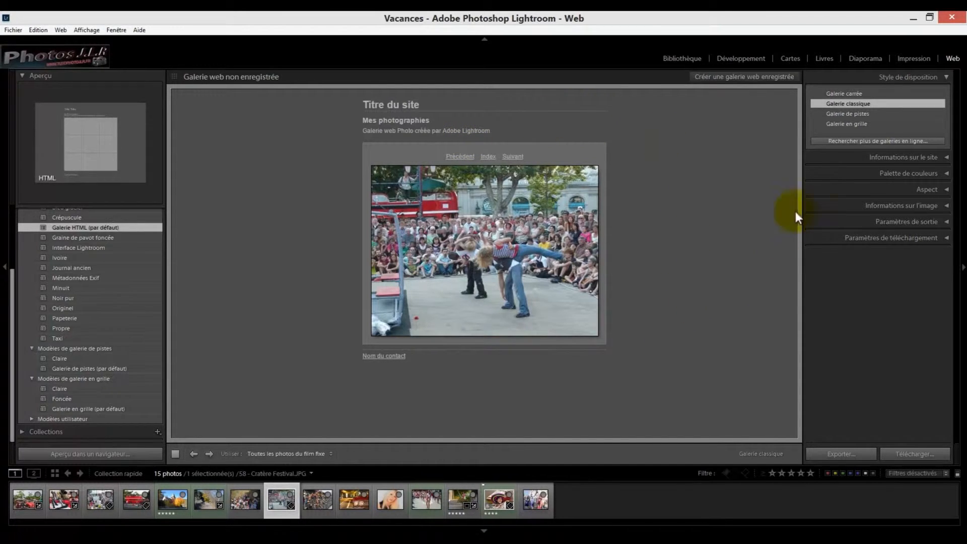
Step: Apply the Galerie carrée layout, enlarge a photo, and browse forward through the following ones
click(848, 93)
click(478, 207)
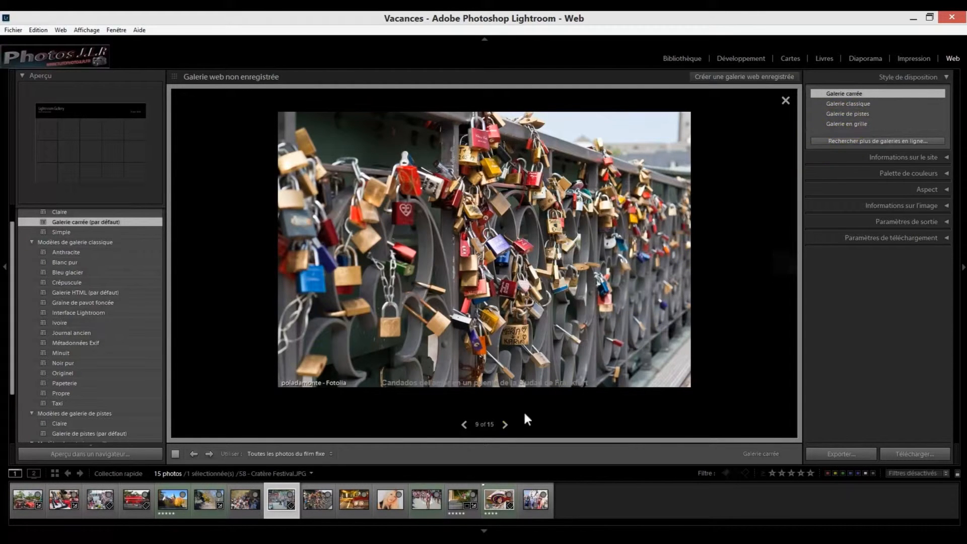
click(505, 426)
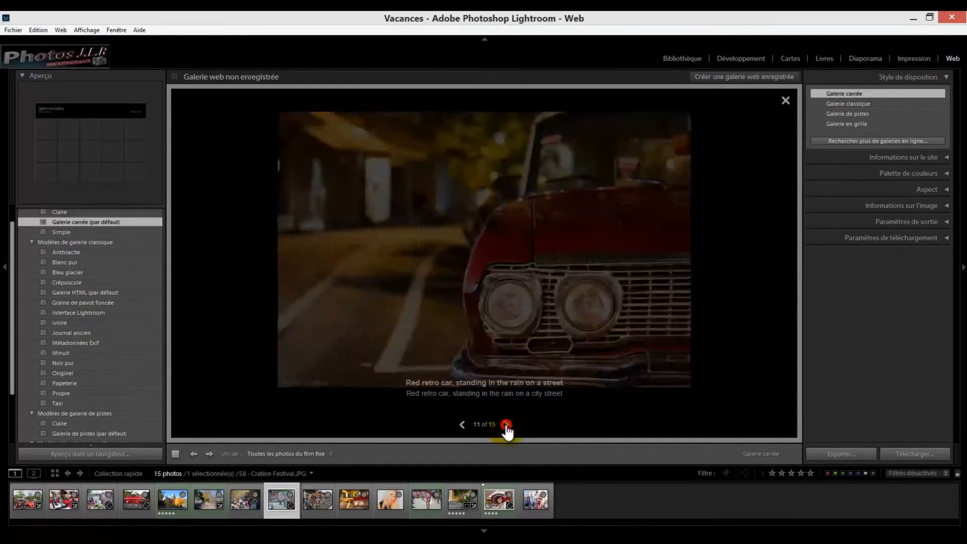
Step: Browse forward through the enlarged photos of the Galerie carrée layout to the last one, and return to the gallery overview
click(506, 426)
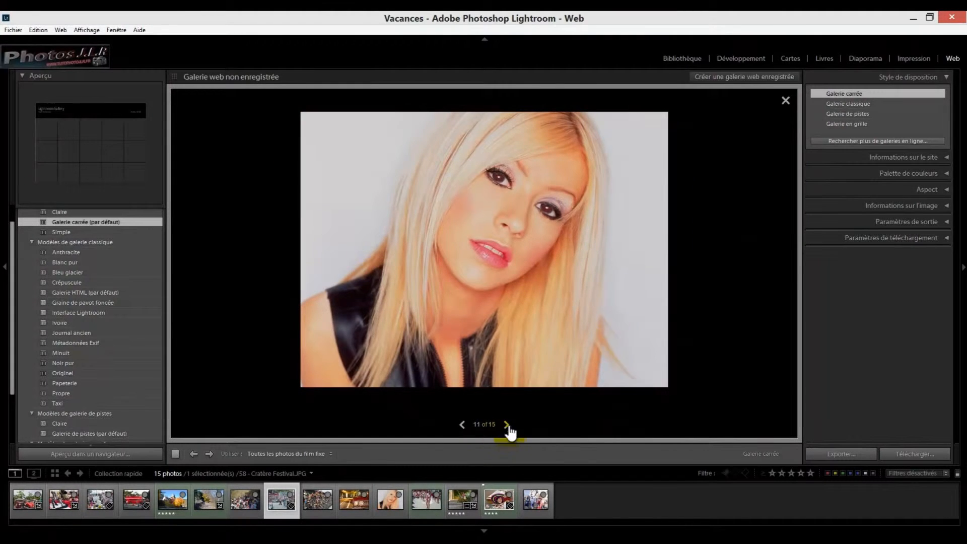
click(508, 426)
click(784, 262)
click(784, 263)
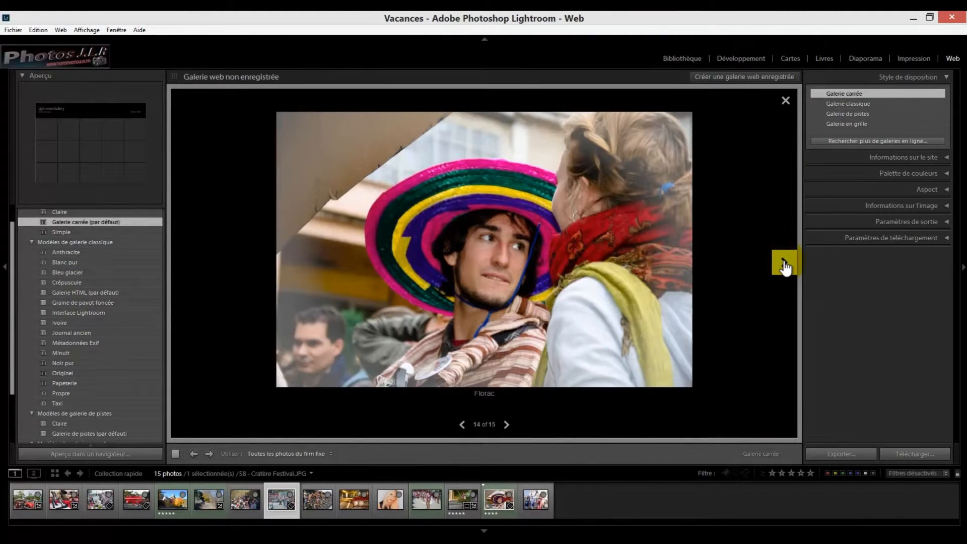
click(784, 263)
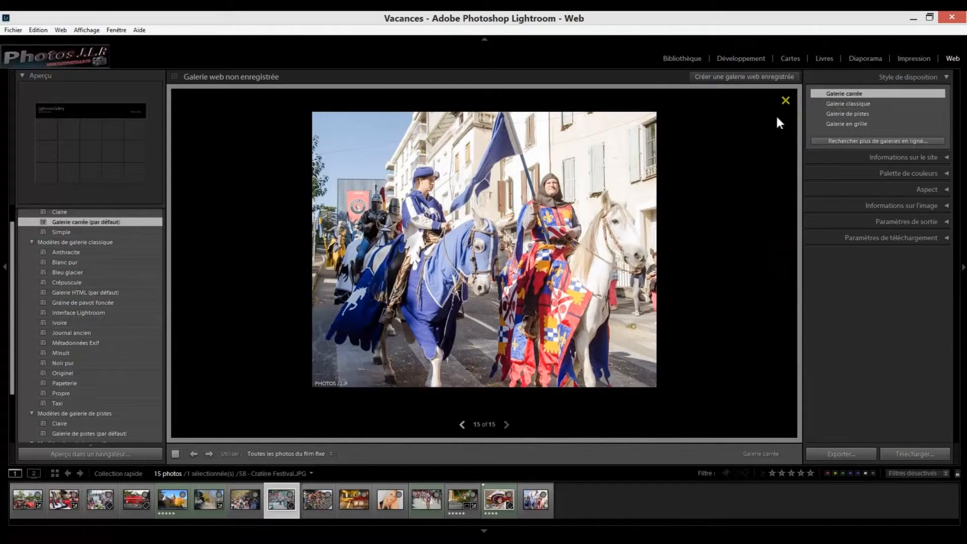
click(786, 101)
click(786, 102)
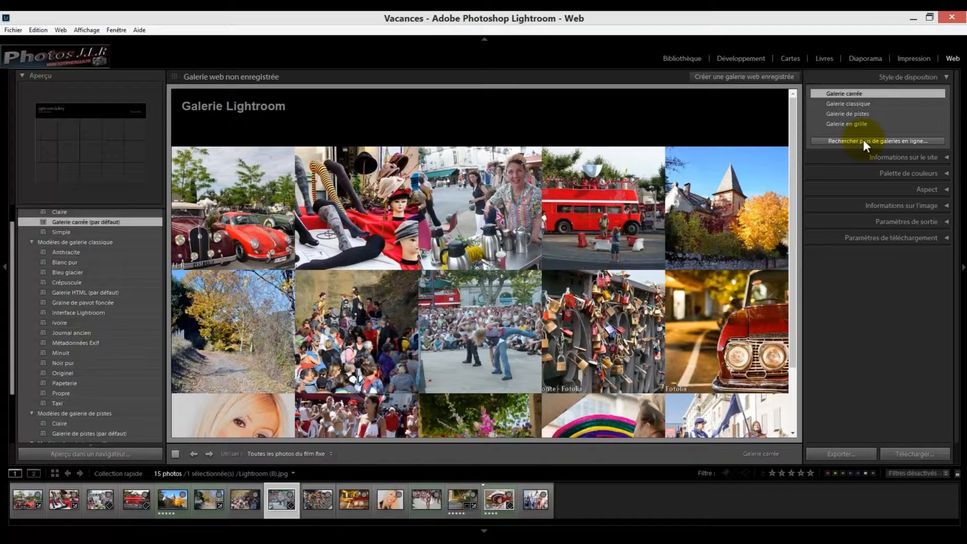
Step: Look for more galleries online on the Adobe Add-ons site, limiting the list to Lightroom add-ons and looking through it
click(863, 140)
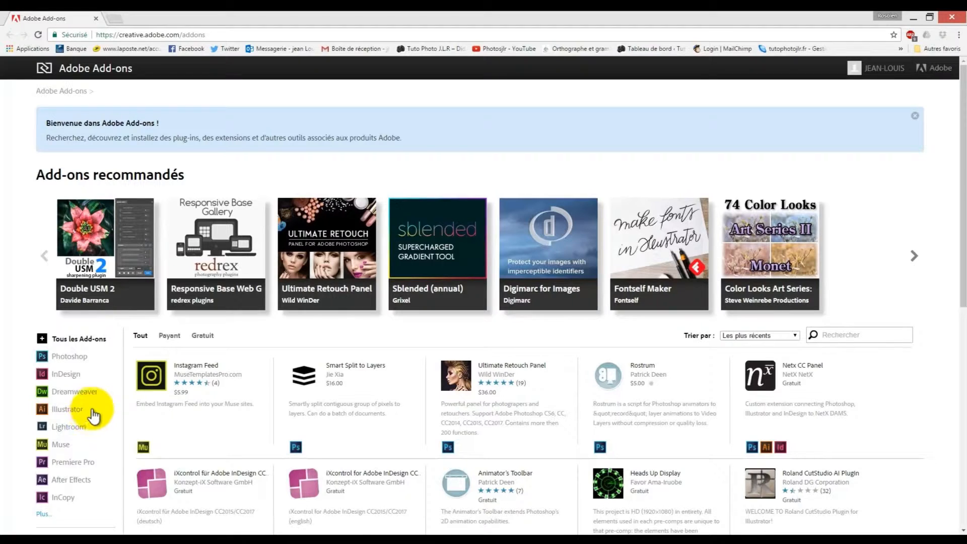
click(62, 428)
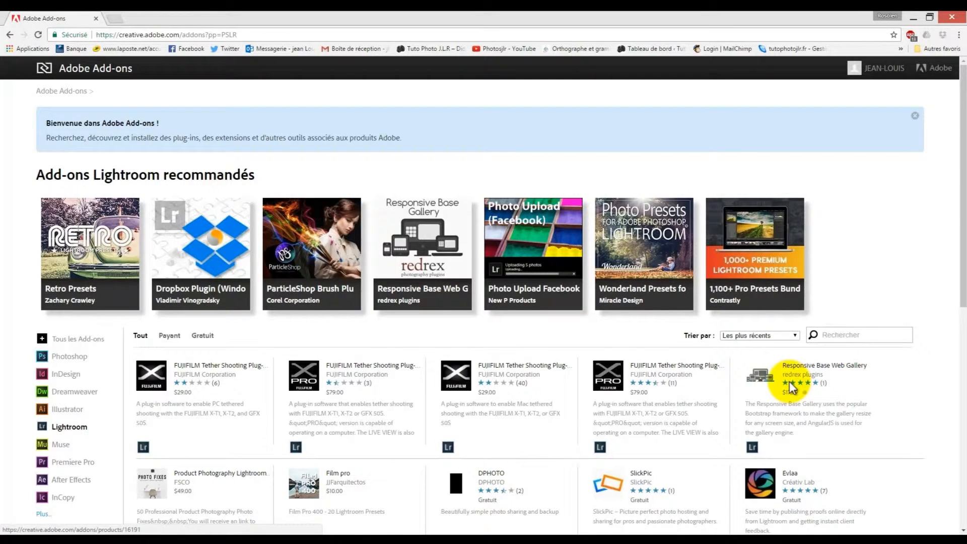
scroll(773, 390, down, 5)
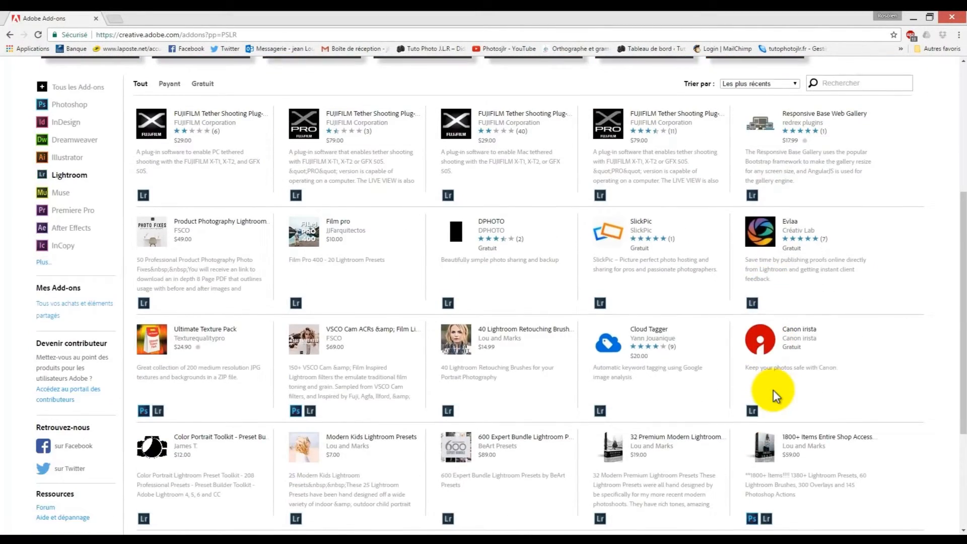
scroll(773, 390, down, 4)
scroll(872, 458, up, 8)
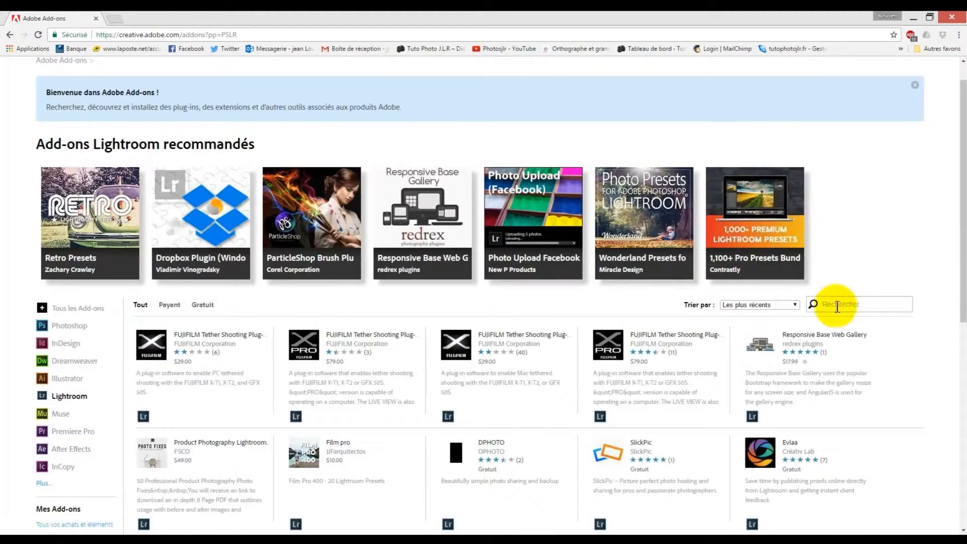
Step: Search the Lightroom add-ons for "Gallery", look over the matching entries, and close the Adobe Add-ons page
click(825, 305)
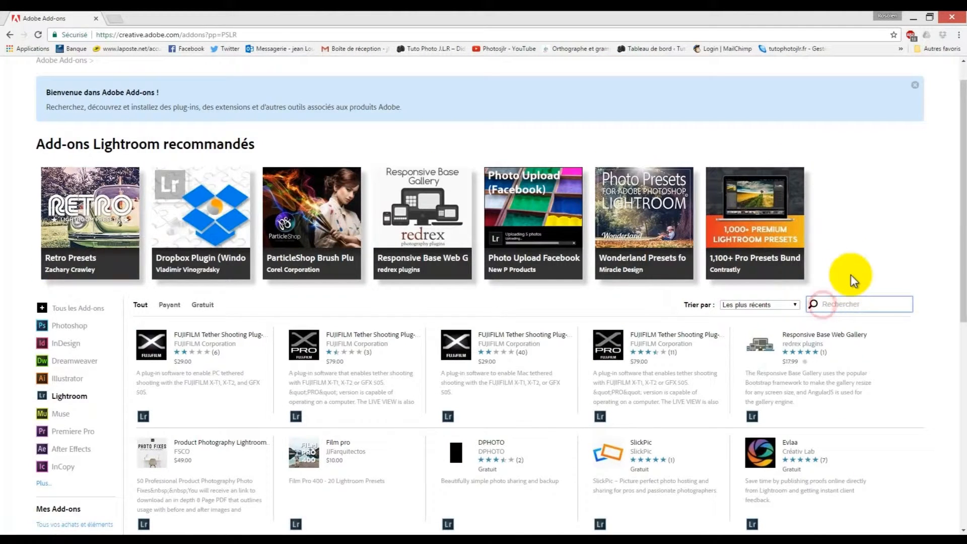
text(Gallery)
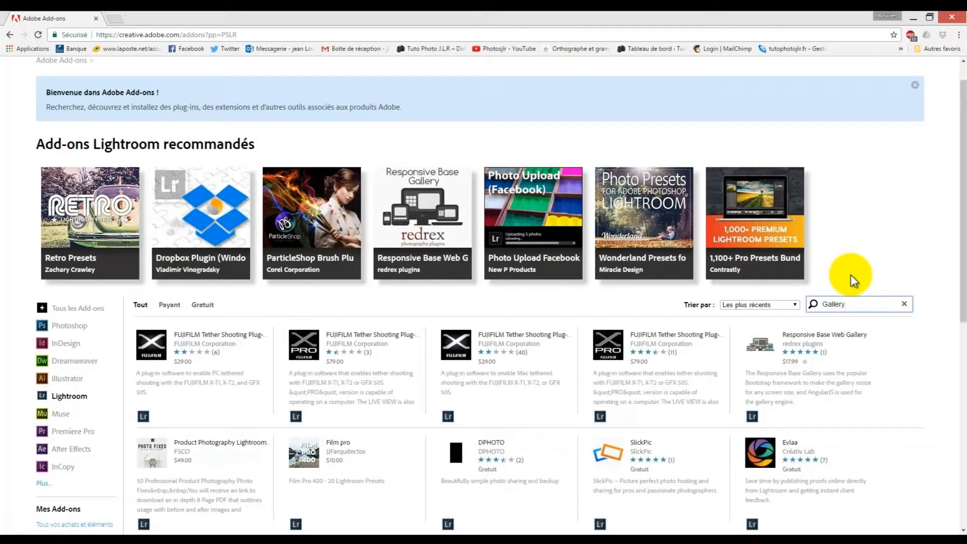
key(Return)
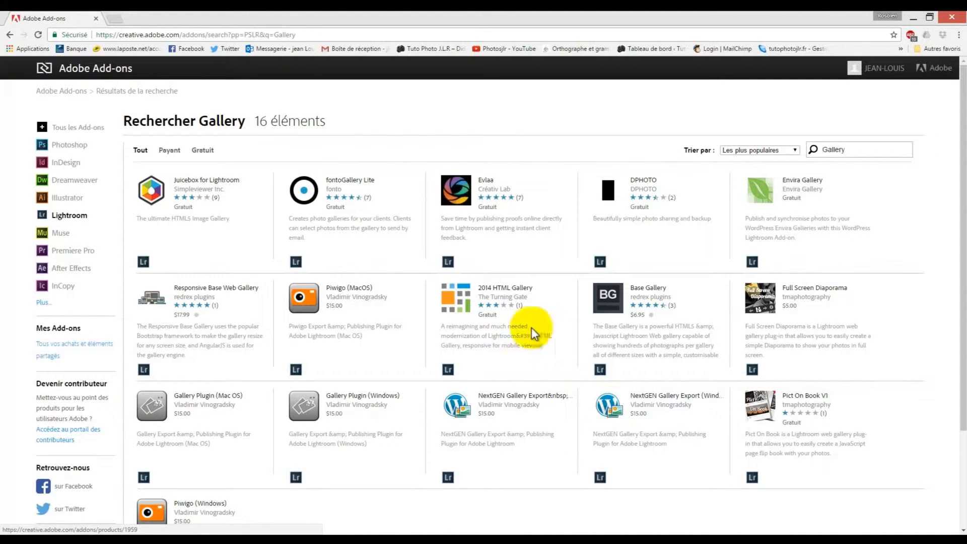
click(96, 18)
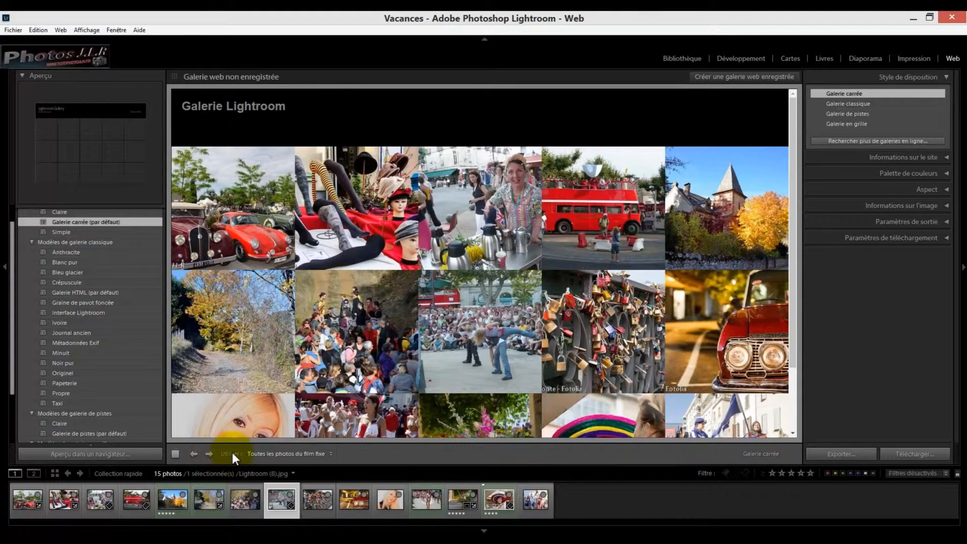
Step: Check the options for which photos the gallery uses, and read the description of the Galerie carrée layout
click(330, 454)
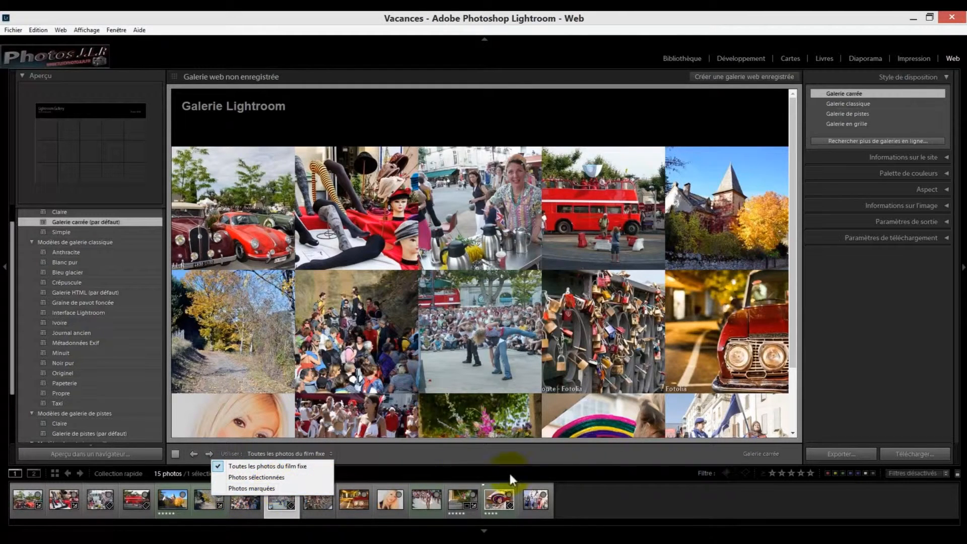
click(618, 498)
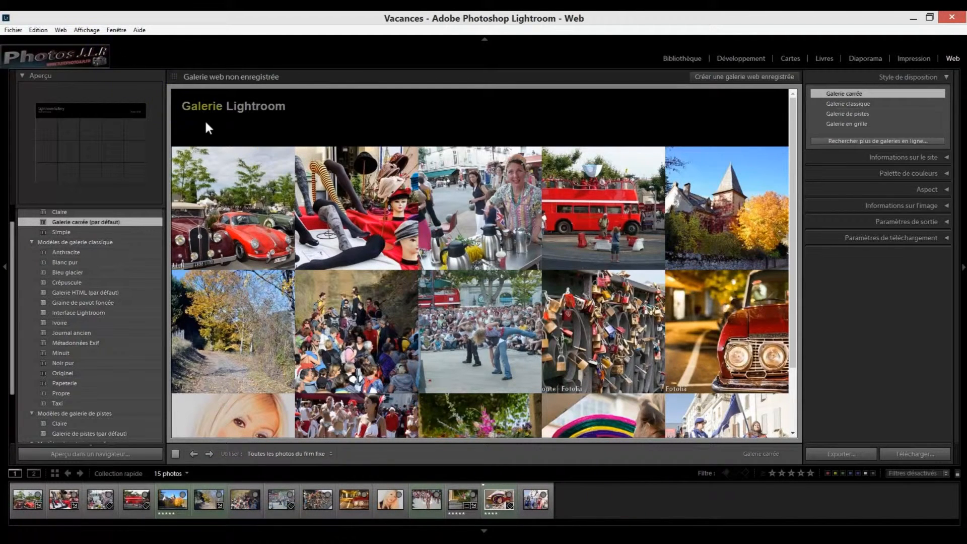
click(61, 29)
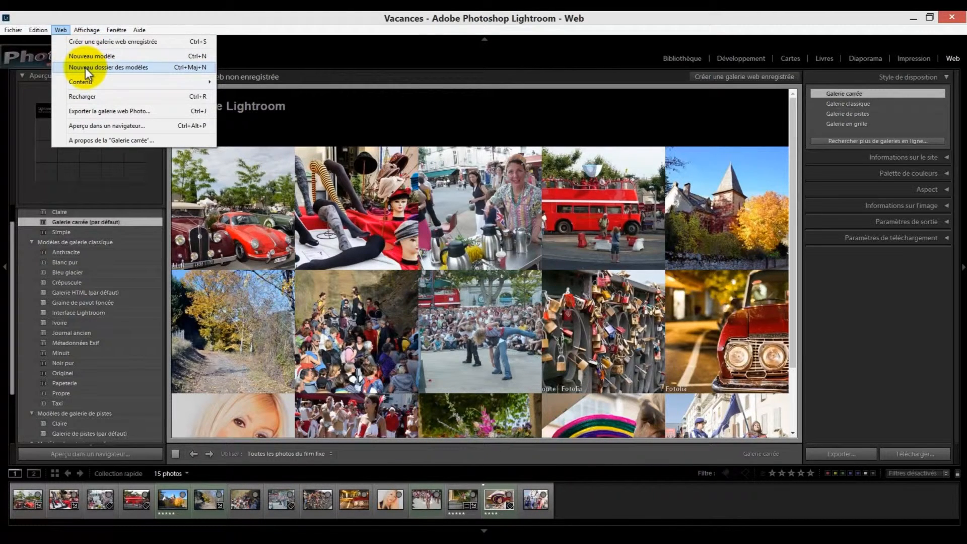
mouse_move(83, 80)
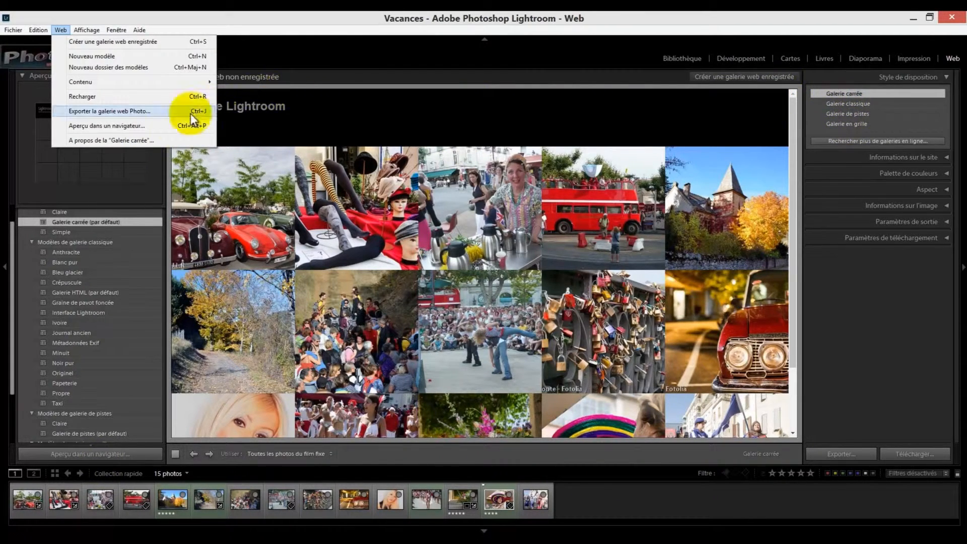
click(111, 140)
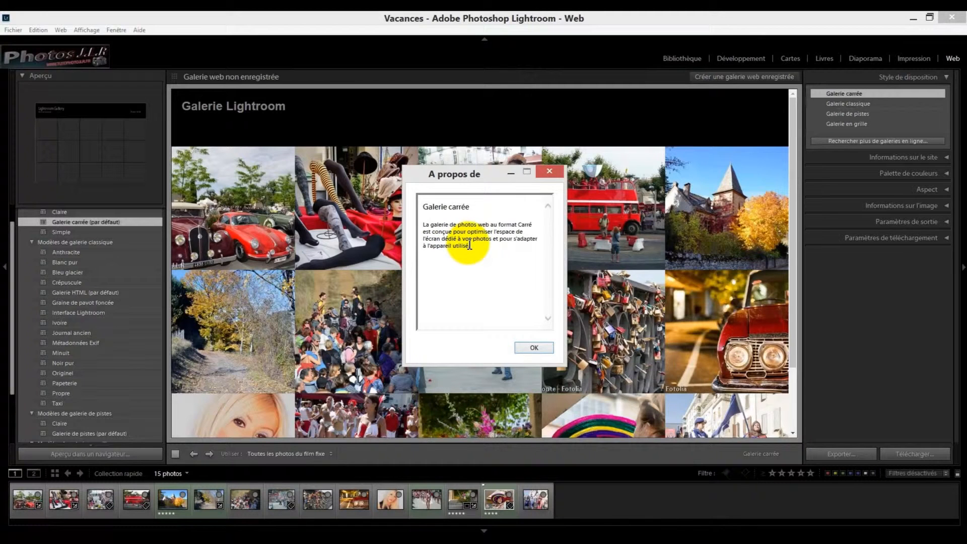
click(536, 348)
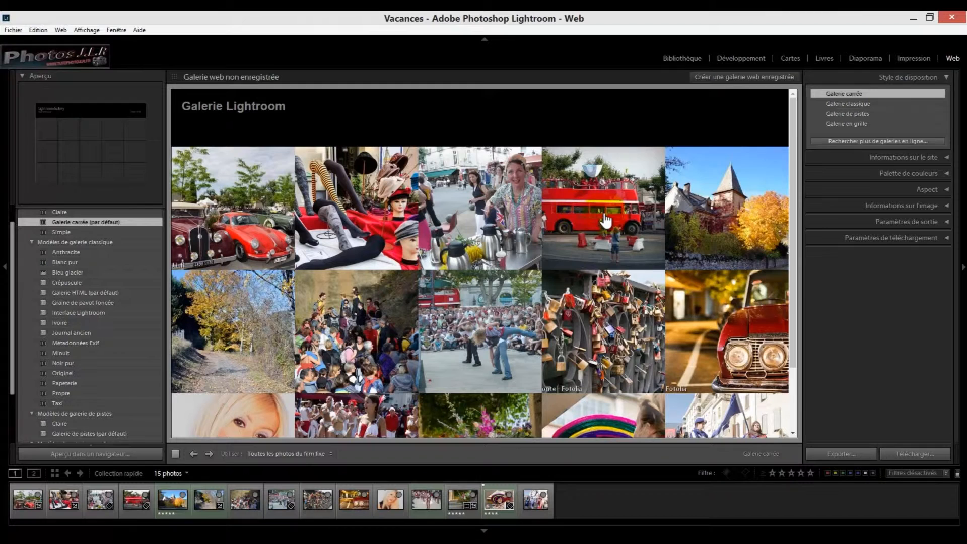
click(712, 206)
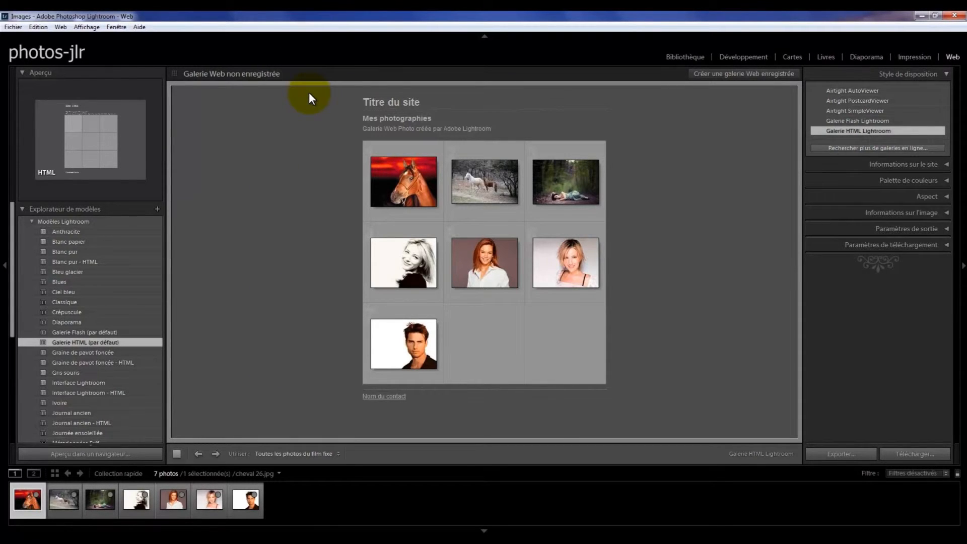
Step: Apply the Galerie Flash Lightroom layout, play its photos as a slideshow, and switch to the view without thumbnails
click(851, 120)
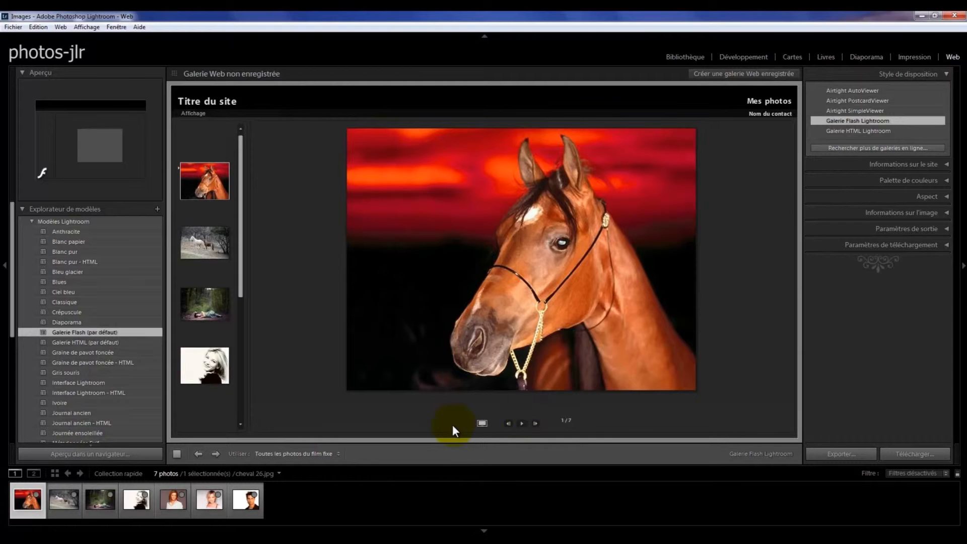
click(522, 424)
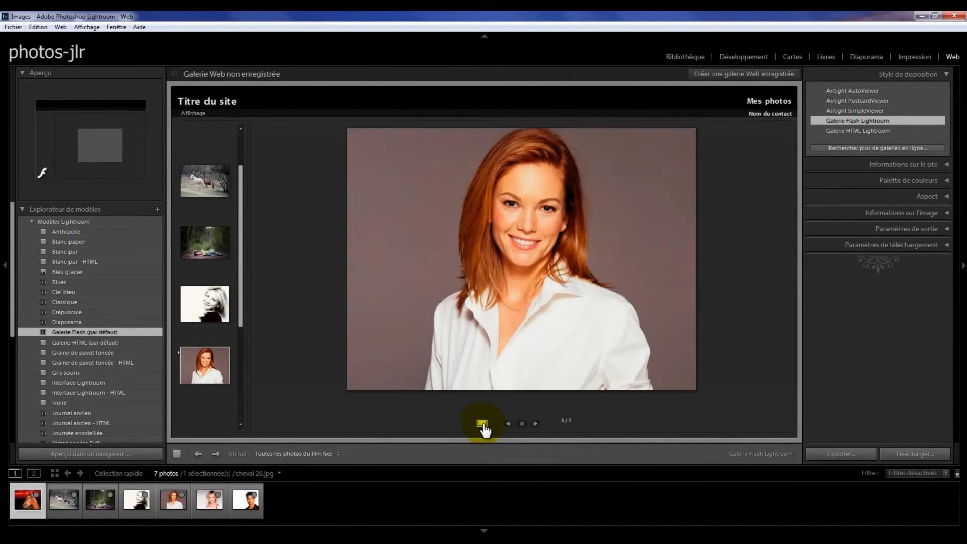
click(482, 425)
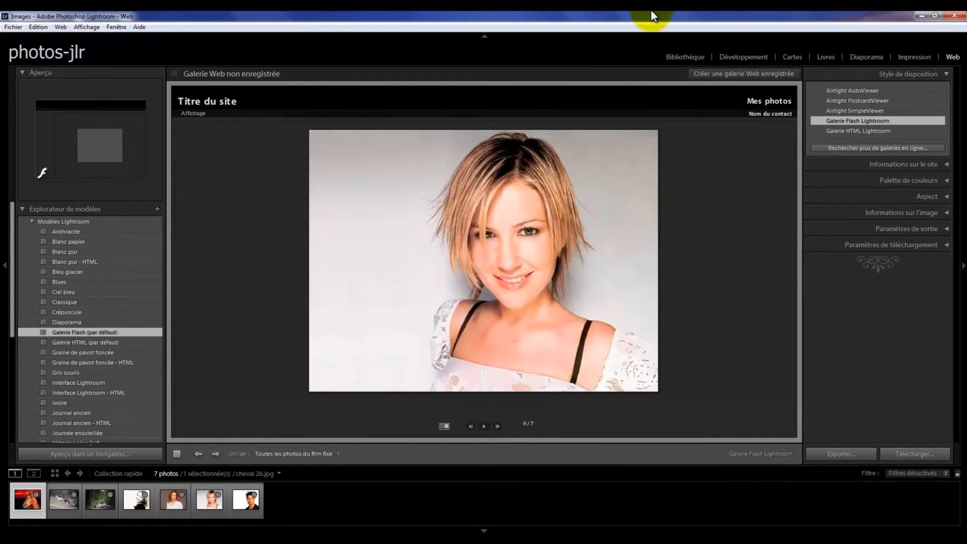
Step: Apply the Airtight SimpleViewer layout and browse its photos using the forward arrow and the black-and-white portrait's thumbnail
click(837, 111)
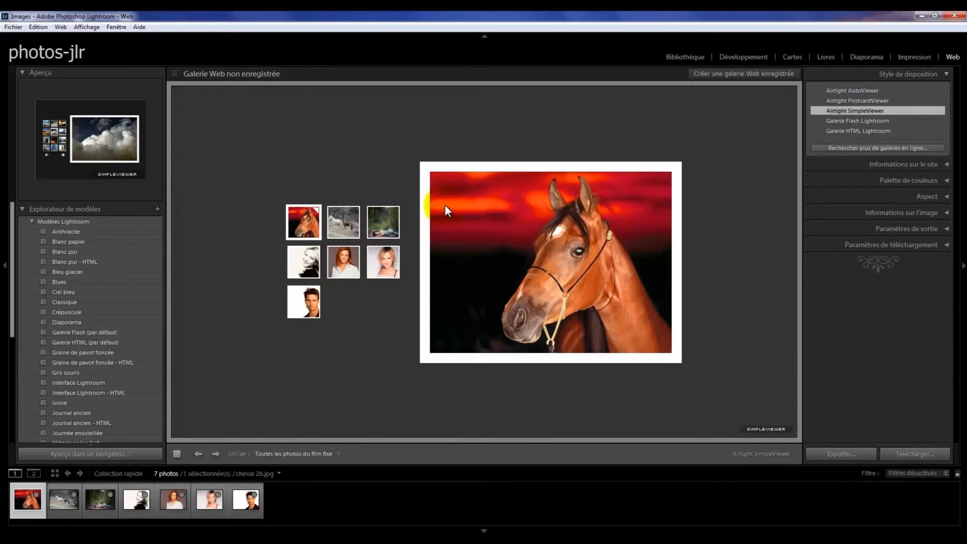
click(660, 263)
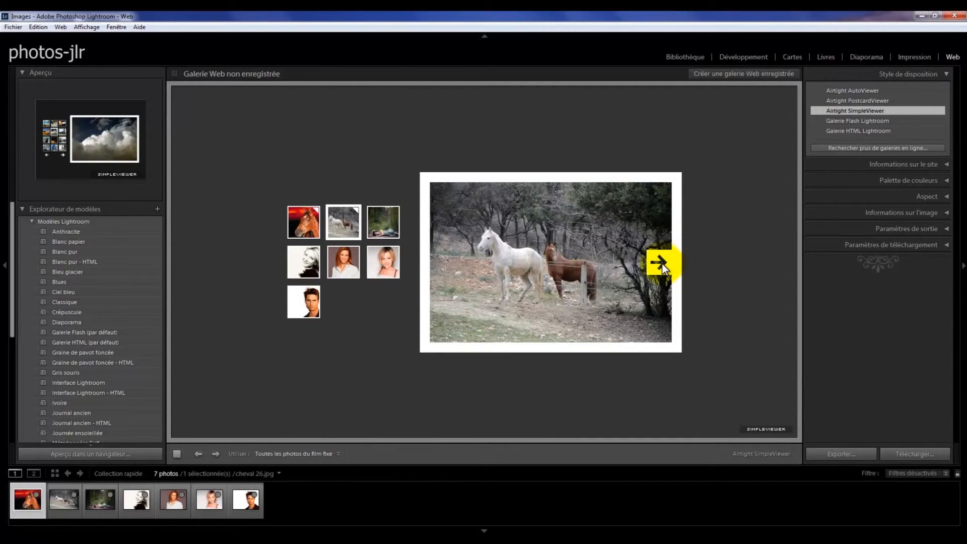
click(660, 261)
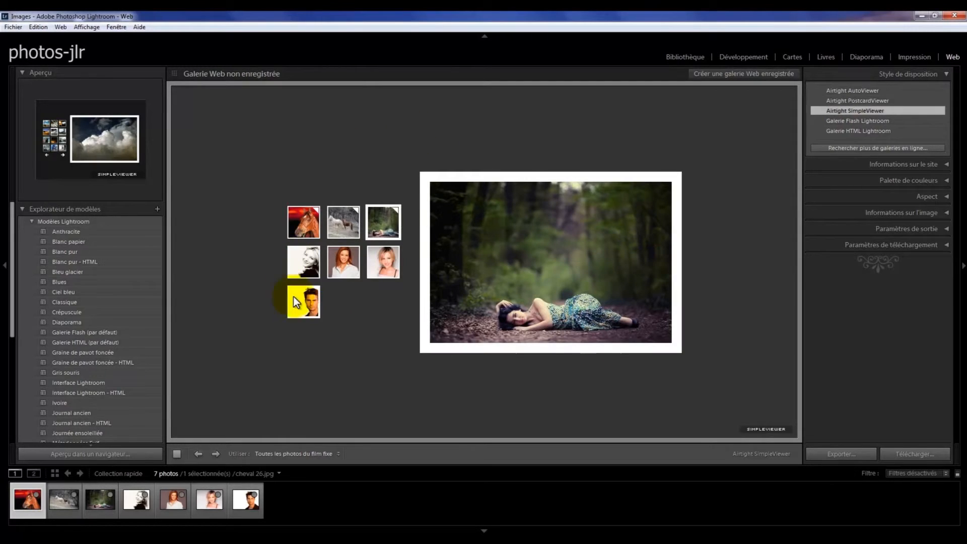
click(303, 259)
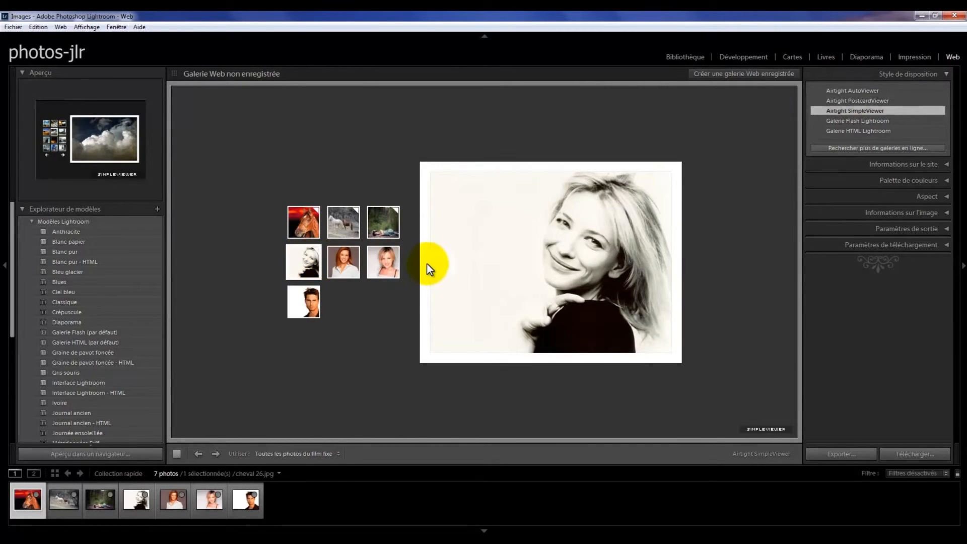
click(663, 262)
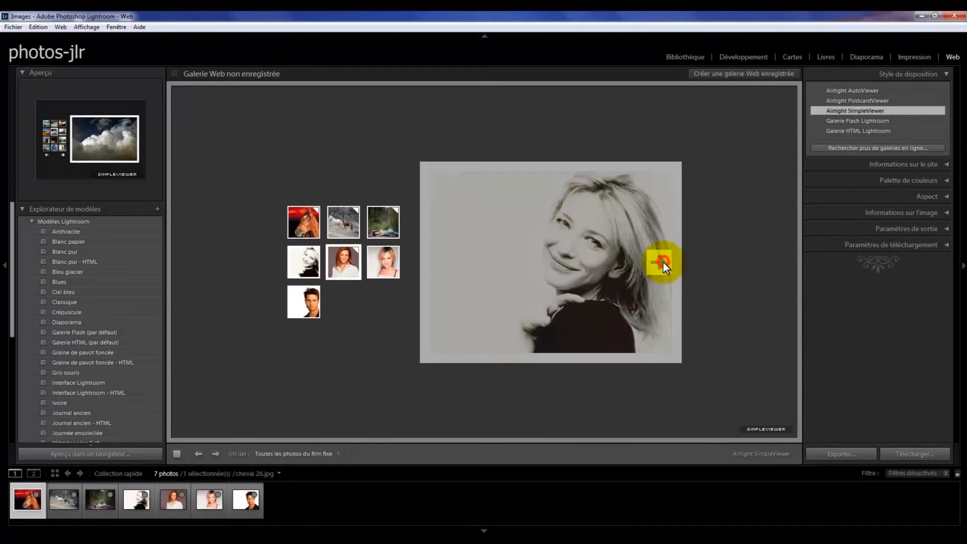
Step: Apply the Airtight PostcardViewer layout, enlarge the horse photo, and browse two photos forward and back again
click(839, 101)
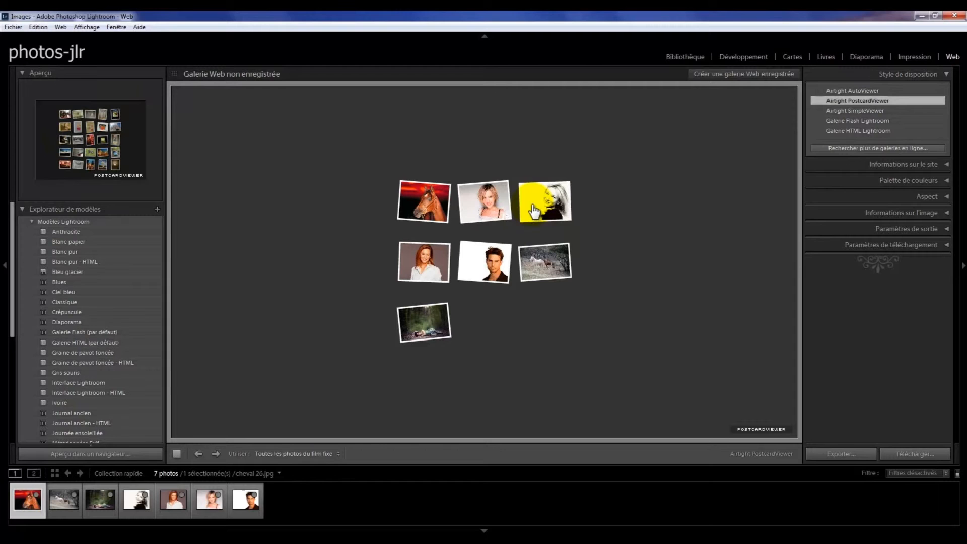
click(434, 212)
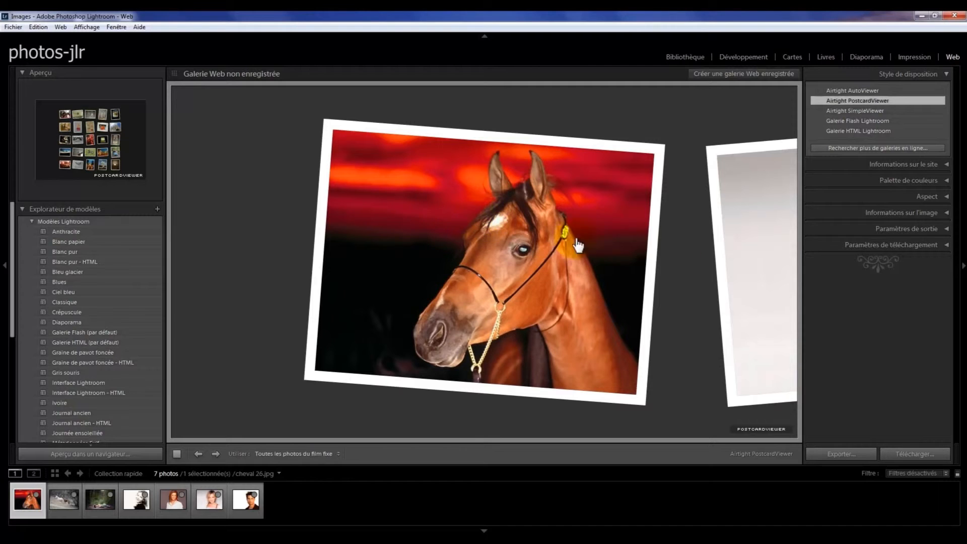
click(767, 236)
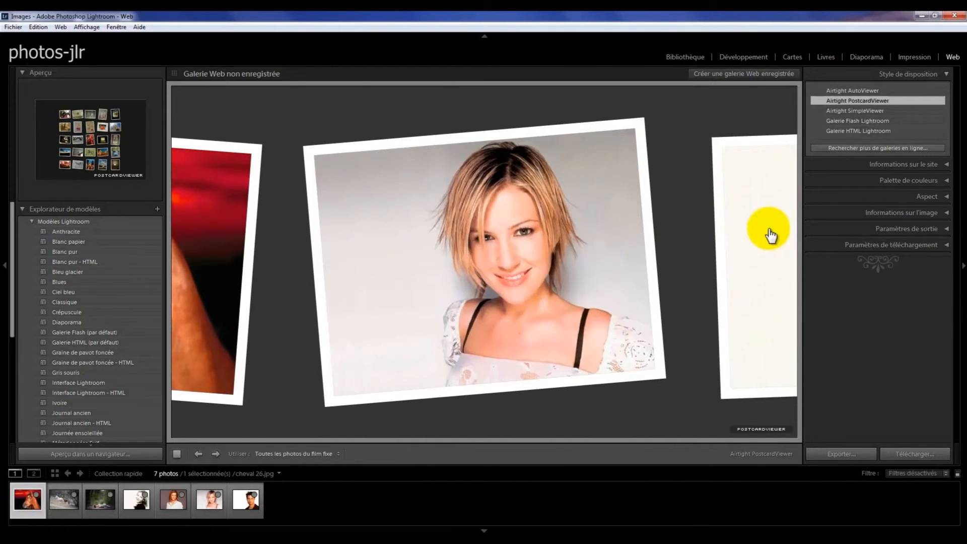
click(765, 231)
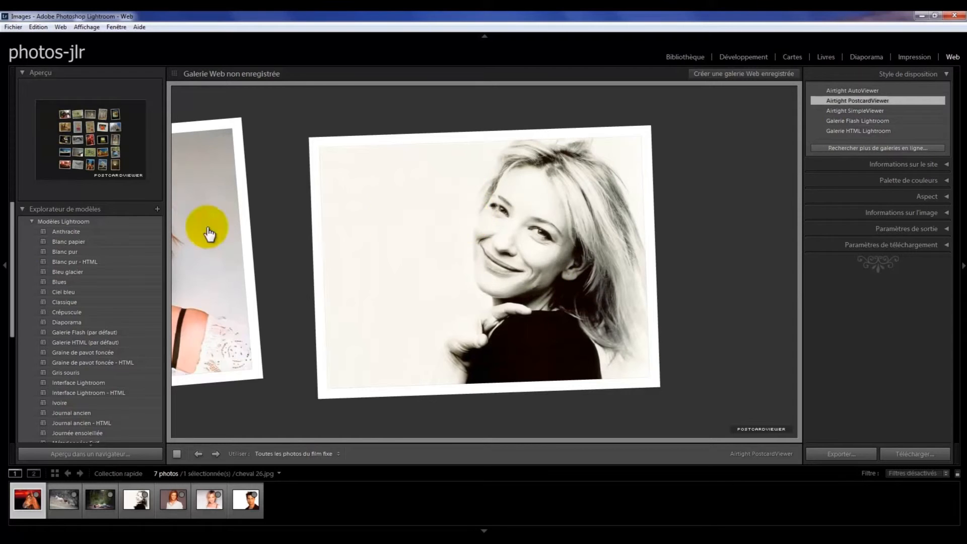
click(224, 261)
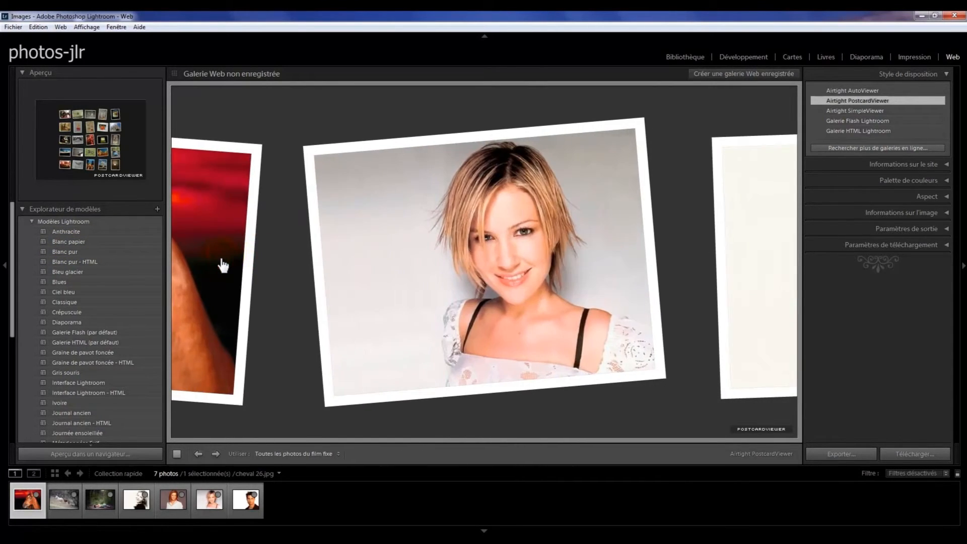
click(221, 260)
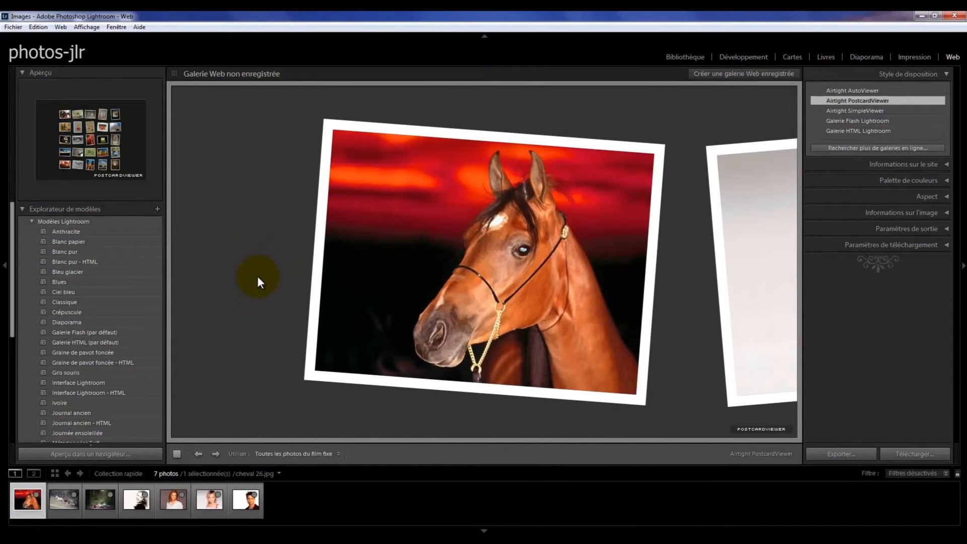
Step: Zoom back out to all the postcards and enlarge the portrait of the red-haired woman in the white shirt
click(240, 262)
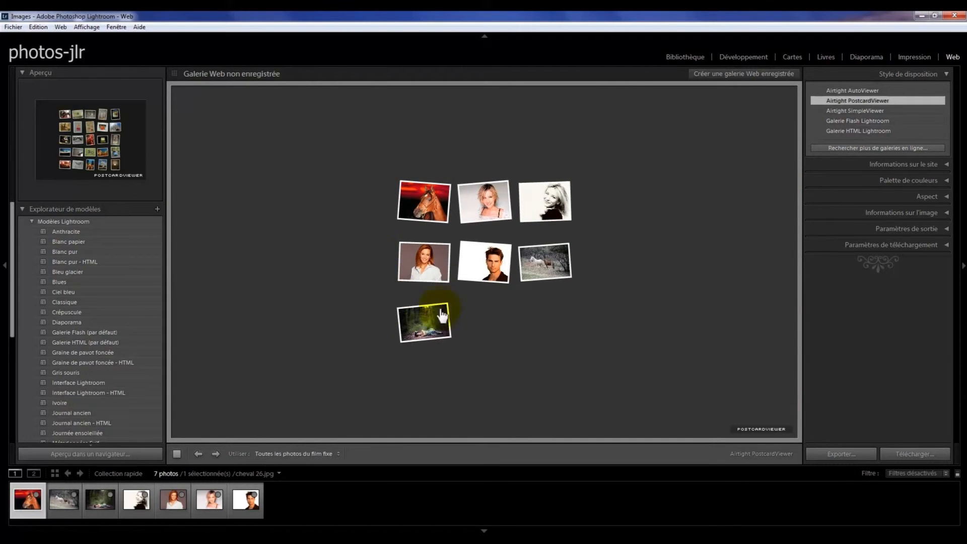
click(425, 267)
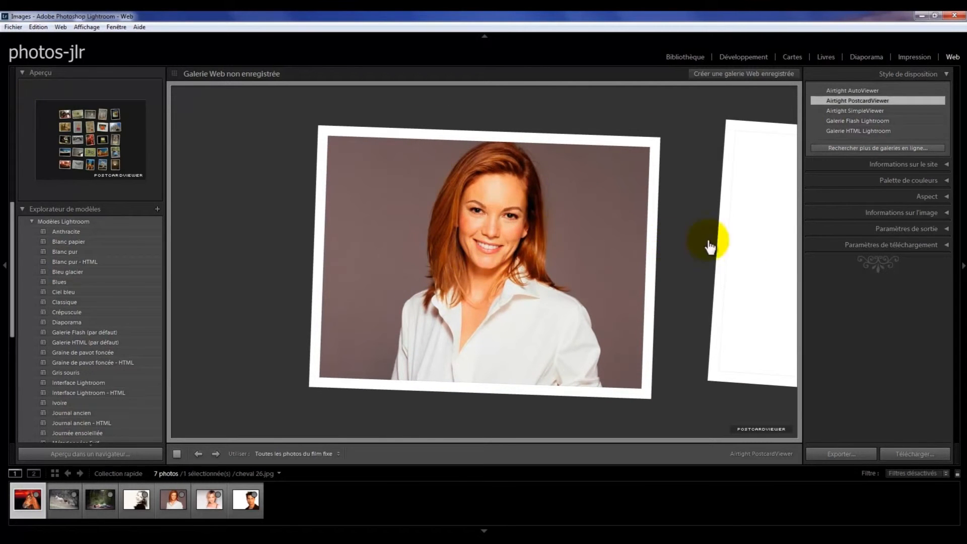
Step: Browse the next two enlarged postcards, return to all the postcards, then enlarge the forest photo and zoom back out
click(771, 245)
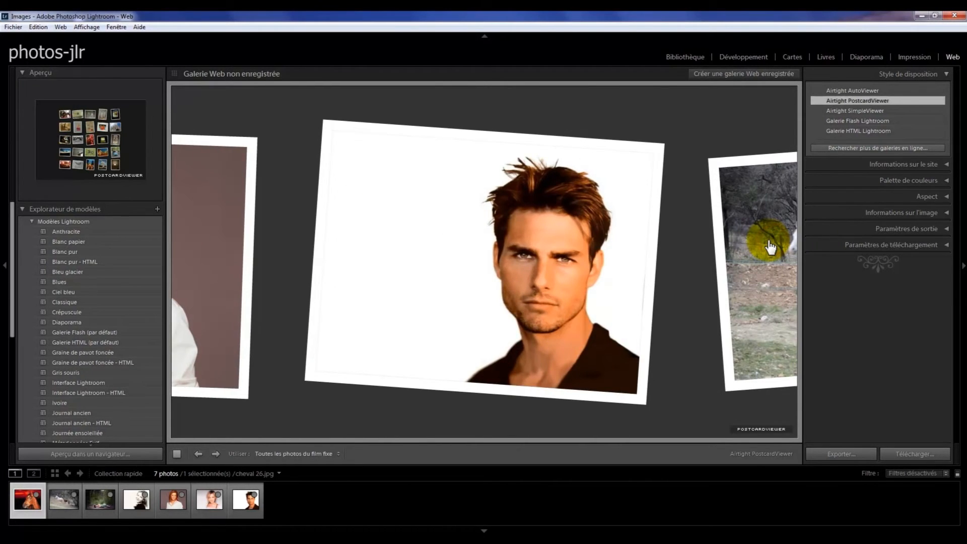
click(769, 246)
click(746, 188)
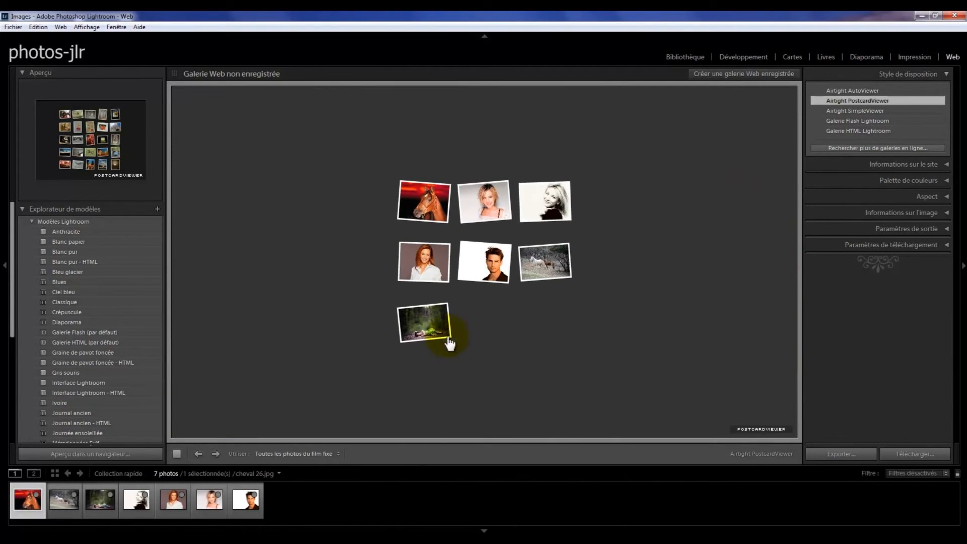
click(427, 319)
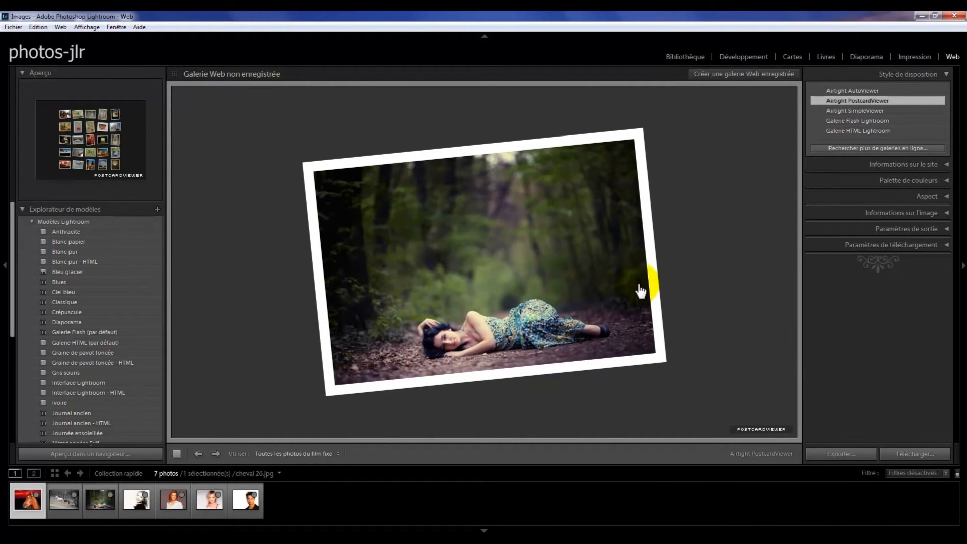
click(707, 249)
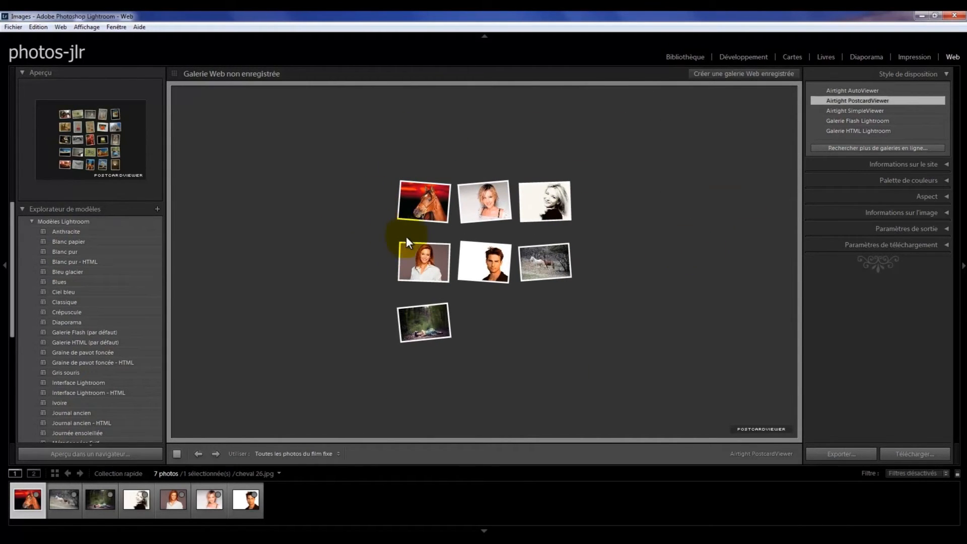
Step: Apply the Airtight AutoViewer layout and play its photos as an automatic slideshow
click(854, 90)
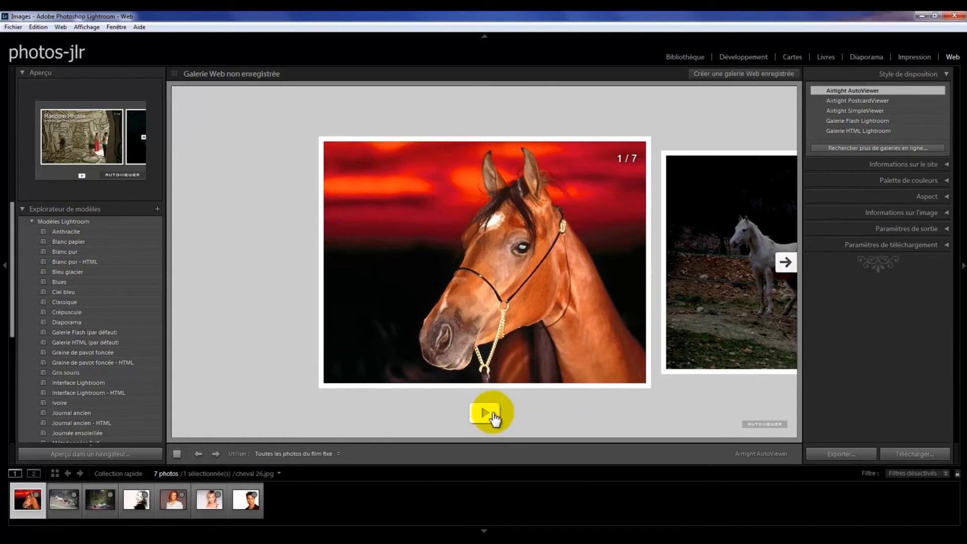
click(483, 412)
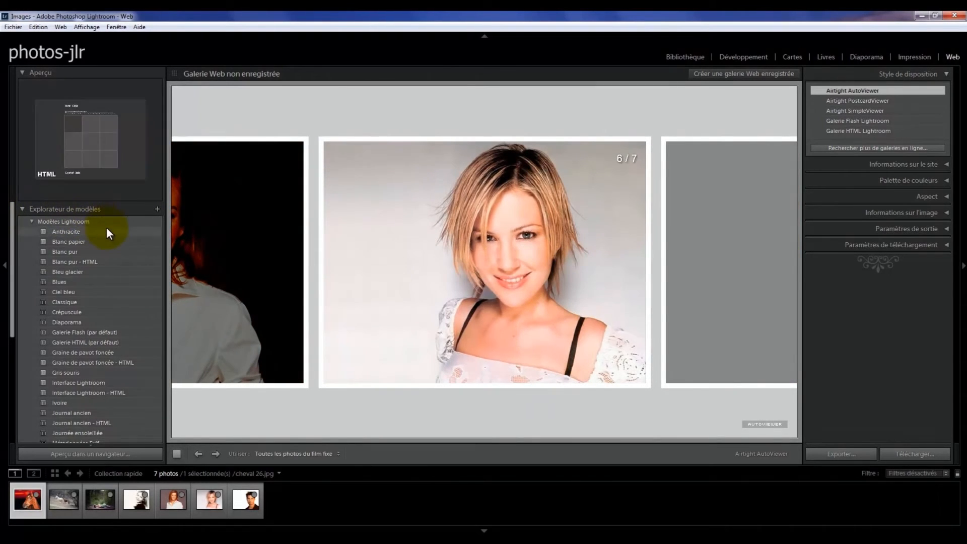
Step: Apply the Lightroom gallery template Journal ancien - HTML to the photos
scroll(96, 312, down, 3)
scroll(86, 328, down, 5)
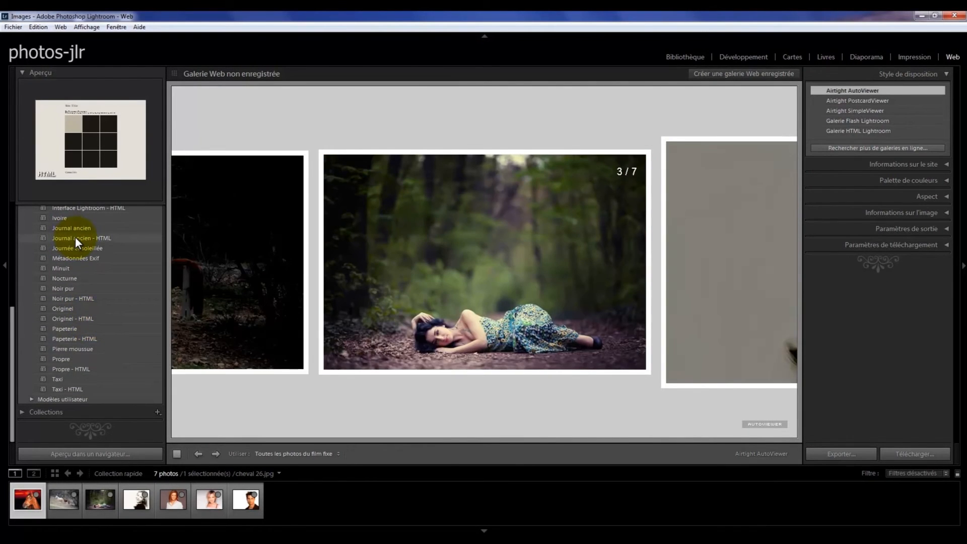
click(75, 237)
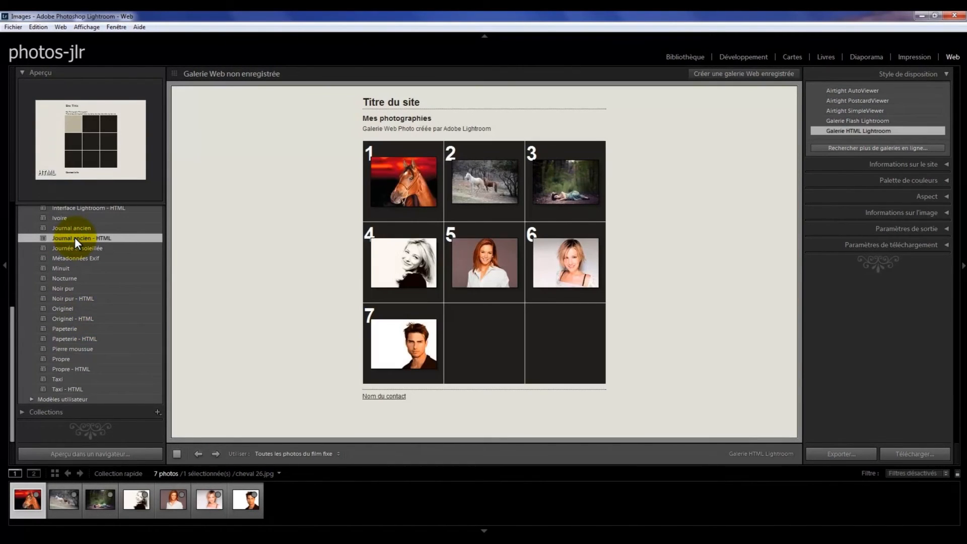